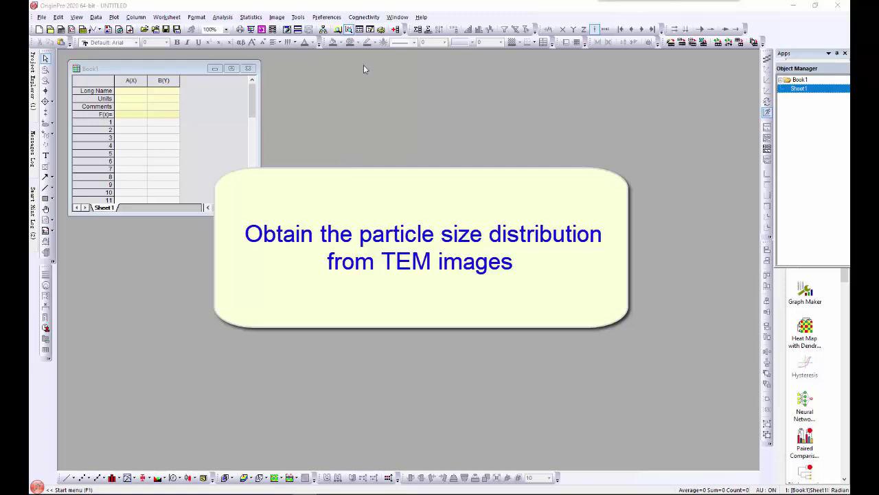
- Launch the MATLAB desktop from Origin's MATLAB Console and run the imfindcircles circle-detection code on particle.png
{"action": "left_click", "coordinate": [375, 19]}
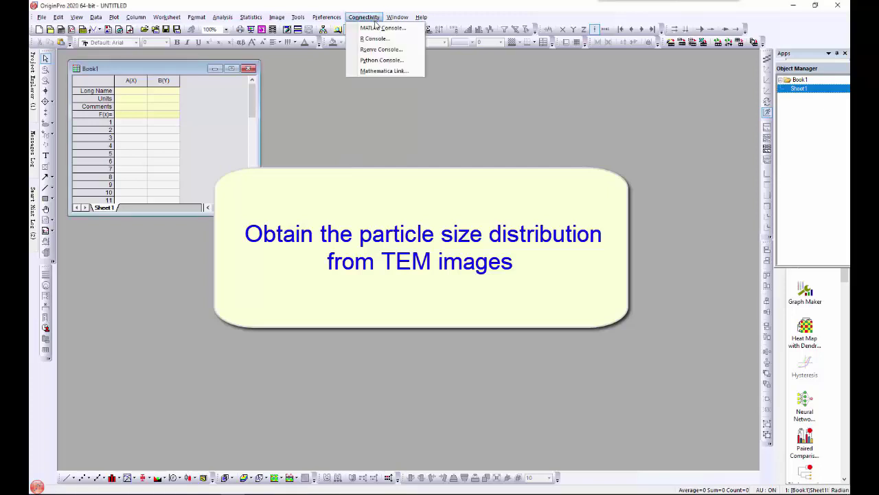
{"action": "left_click", "coordinate": [364, 28]}
{"action": "left_click", "coordinate": [189, 104]}
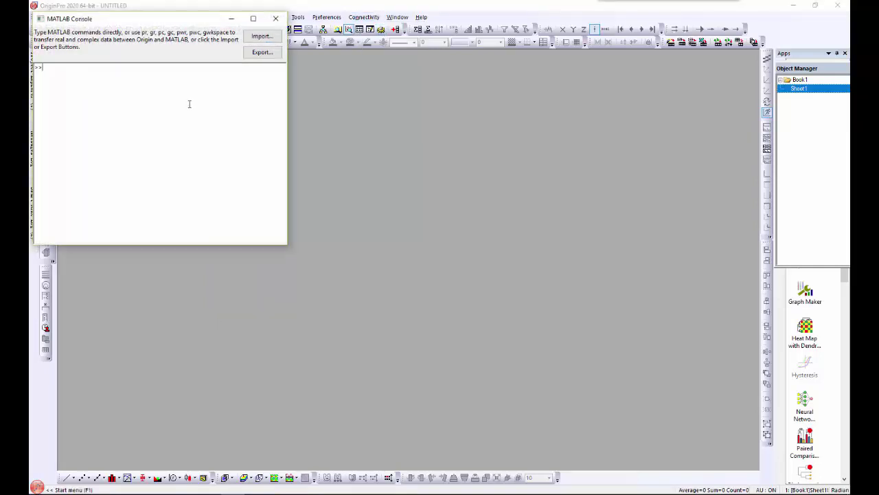
{"action": "type", "text": "desktop"}
{"action": "key", "text": "Return"}
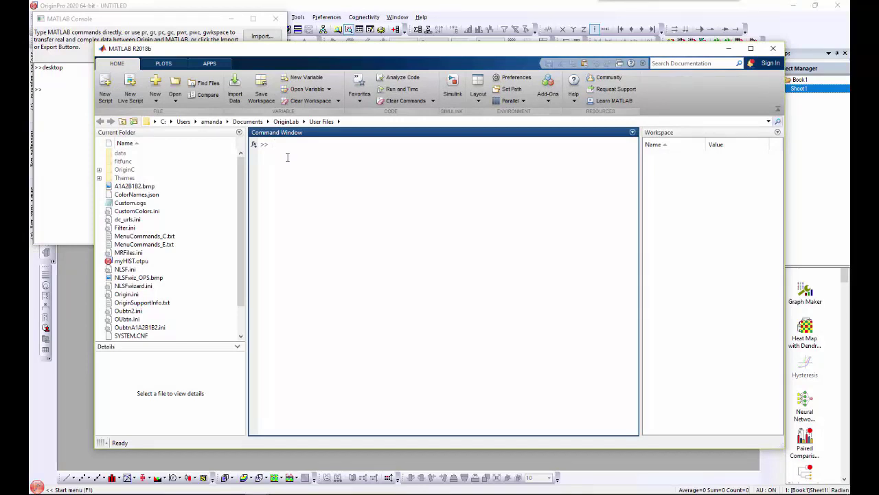
{"action": "type", "text": "particle = imread('E:\\particle.png'); figure; imshow(particle); [centers, radii] = imfindcircles(particle,[20 35],'ObjectPolarity','dark','Sensitivity',0.97); h = viscircles(centers,radii,'EdgeColor','b','LineWidth',0.5);"}
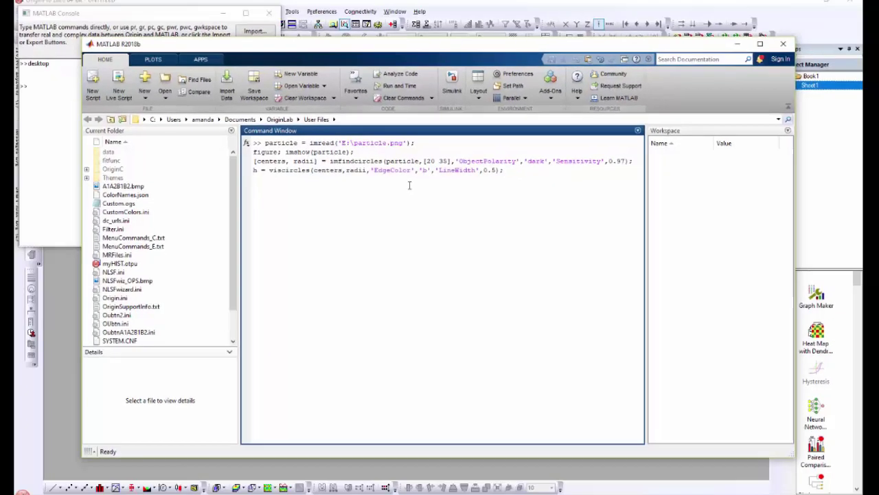
{"action": "key", "text": "Return"}
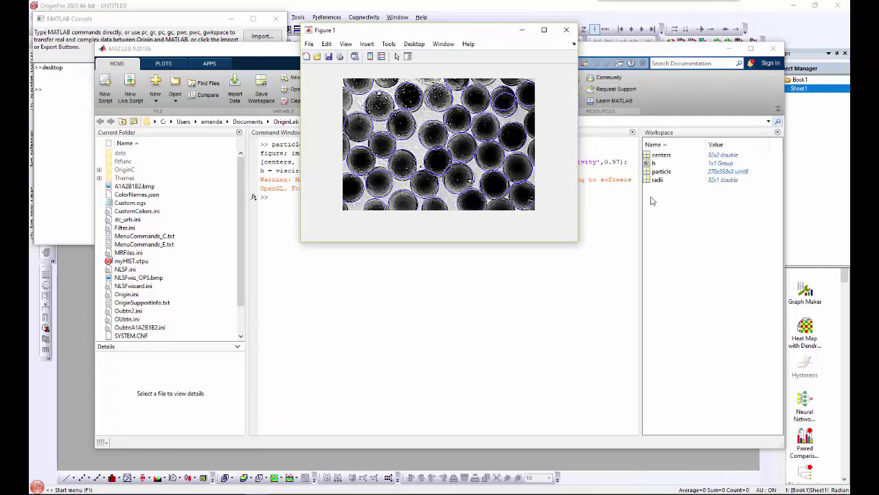
- Import the MATLAB centers and radii variables into an Origin worksheet
{"action": "left_click", "coordinate": [47, 84]}
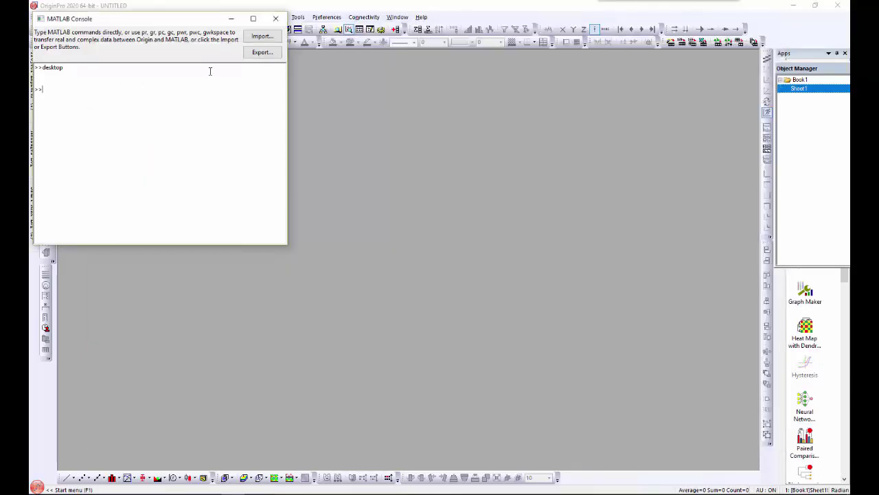
{"action": "left_click", "coordinate": [270, 39]}
{"action": "left_click", "coordinate": [171, 65]}
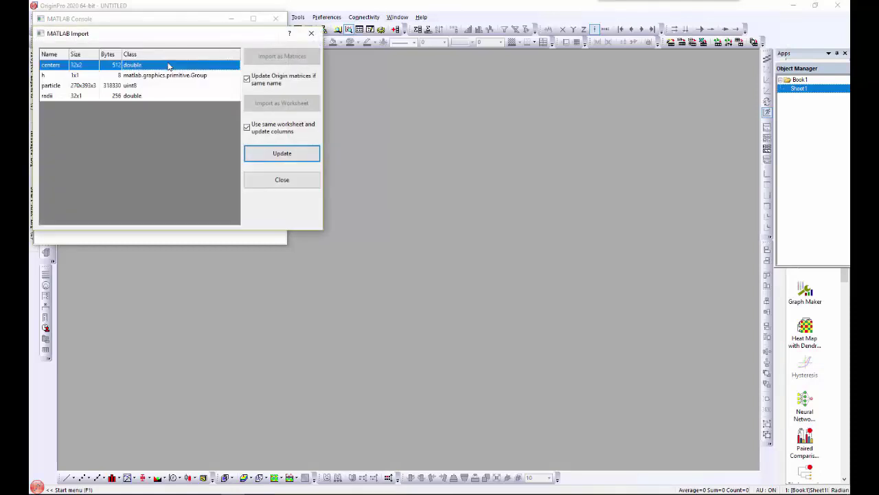
{"action": "left_click", "coordinate": [159, 97], "text": "ctrl"}
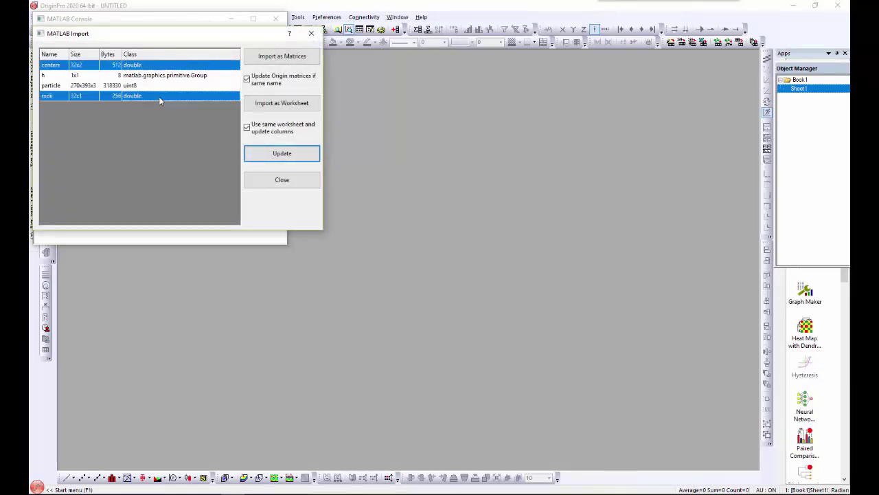
{"action": "left_click", "coordinate": [264, 103]}
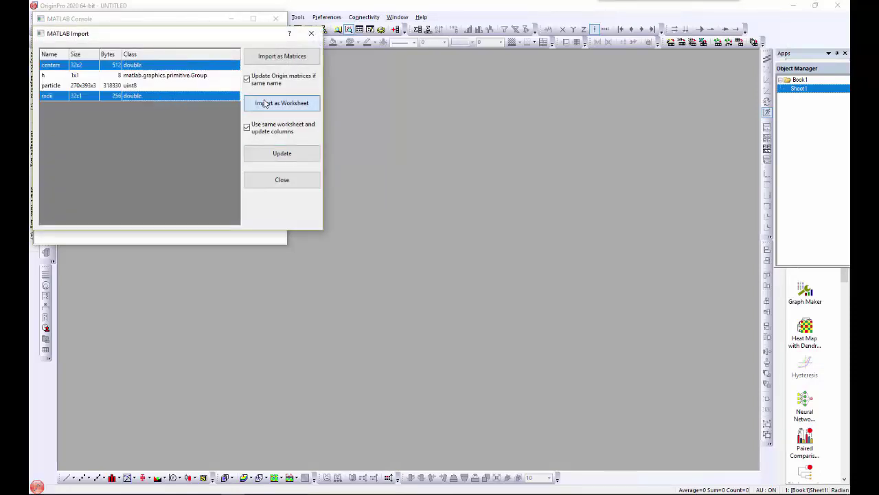
{"action": "left_click", "coordinate": [284, 180]}
{"action": "left_click", "coordinate": [231, 18]}
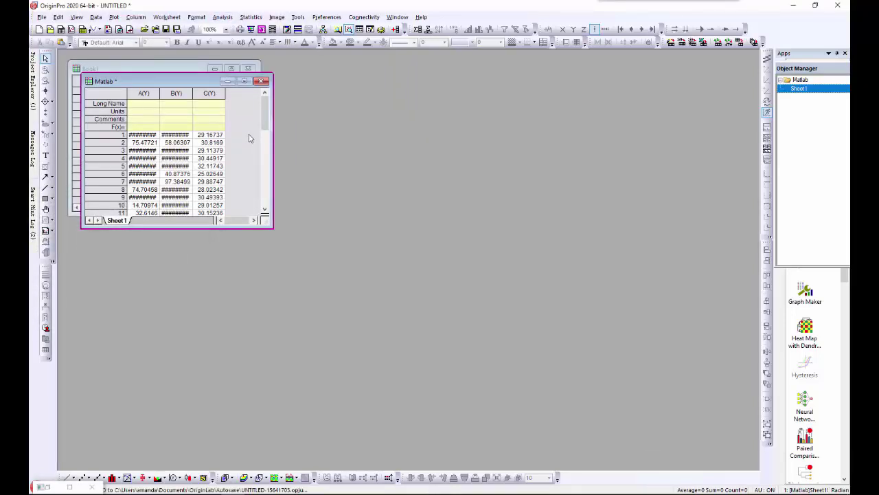
- Plot the radii in column C as a histogram with the myHIST template
{"action": "left_click", "coordinate": [201, 93]}
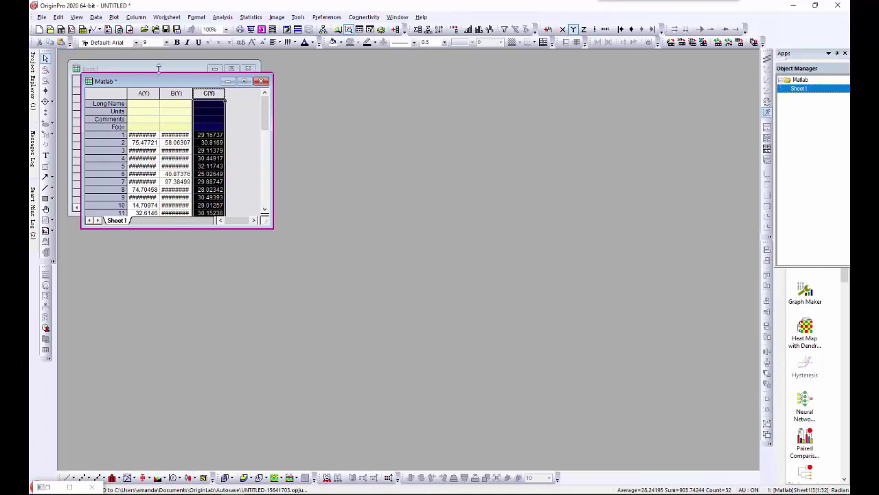
{"action": "left_click", "coordinate": [114, 17]}
{"action": "mouse_move", "coordinate": [161, 182]}
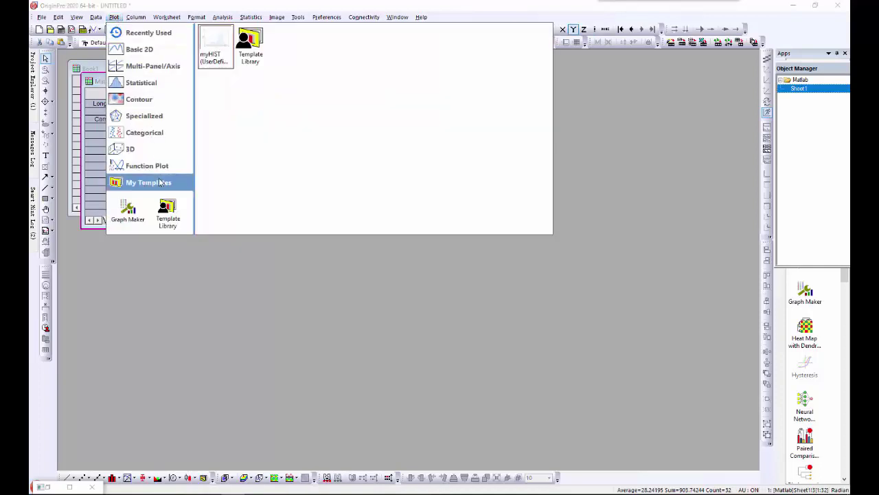
{"action": "left_click", "coordinate": [217, 57]}
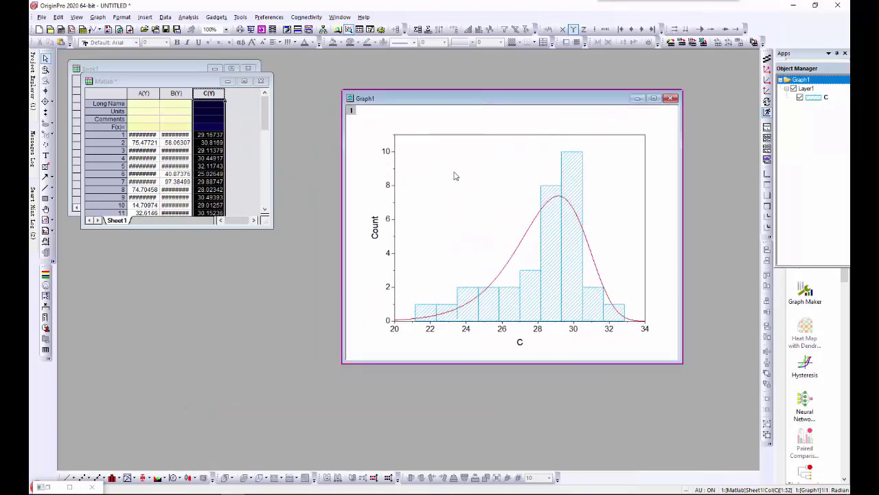
- Compute the Mean and Standard Deviation of column C with Statistics on Columns
{"action": "left_click", "coordinate": [203, 94]}
{"action": "right_click", "coordinate": [205, 94]}
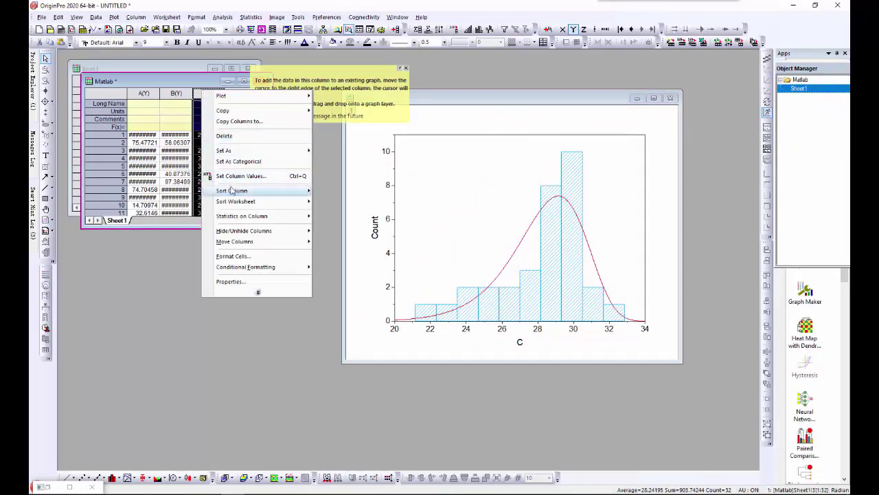
{"action": "mouse_move", "coordinate": [261, 216]}
{"action": "left_click", "coordinate": [343, 233]}
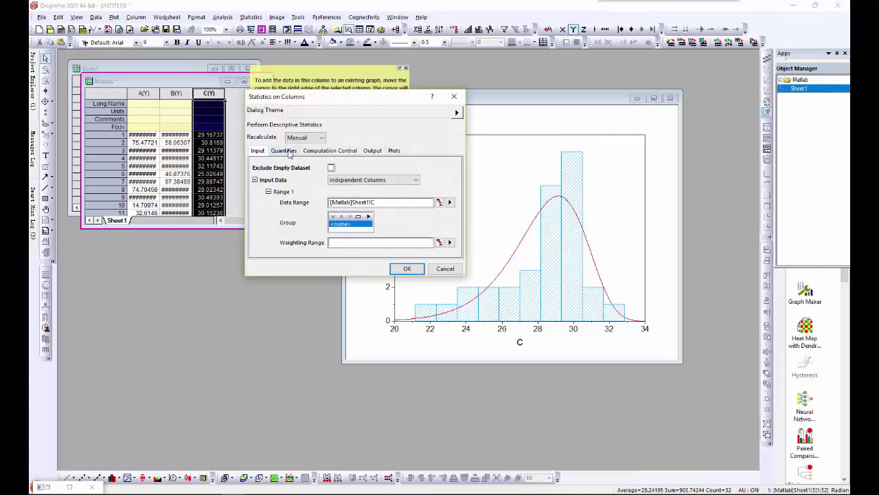
{"action": "left_click", "coordinate": [283, 150]}
{"action": "left_click", "coordinate": [345, 198]}
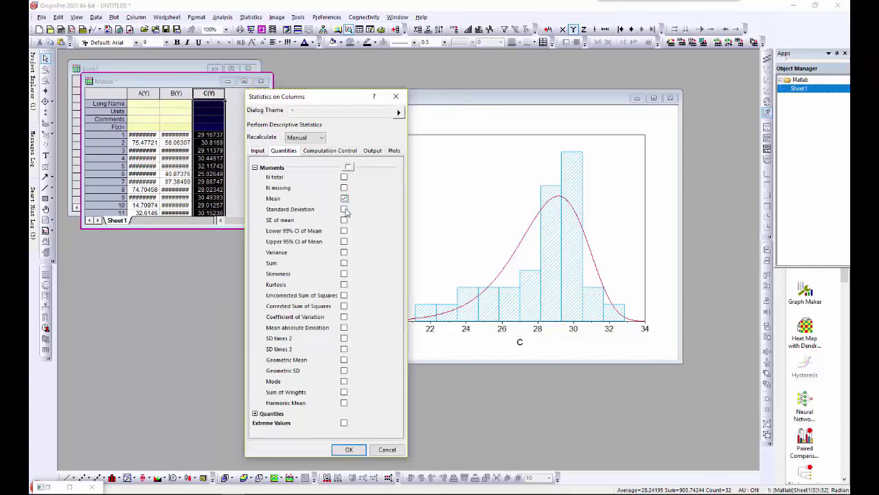
{"action": "left_click", "coordinate": [344, 208]}
{"action": "left_click", "coordinate": [340, 450]}
{"action": "left_click", "coordinate": [437, 323]}
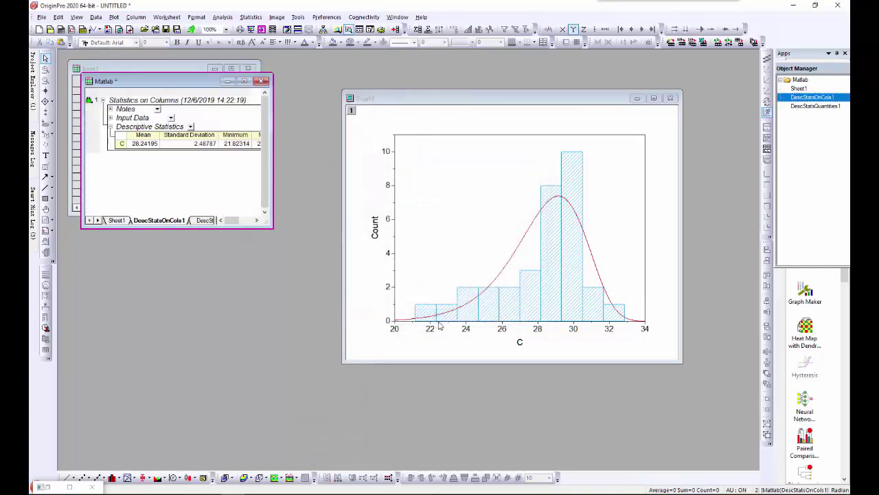
- Add a histogram label reading 'μ =' followed by a paste-linked Mean value
{"action": "right_click", "coordinate": [152, 144]}
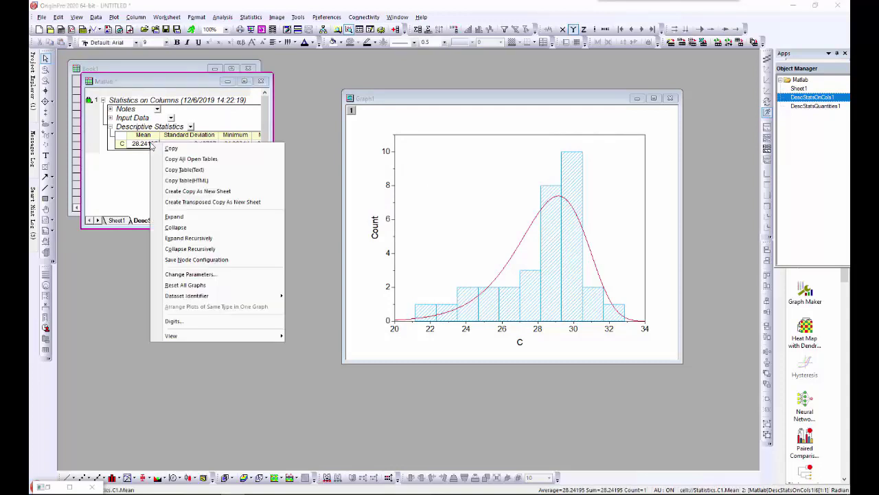
{"action": "left_click", "coordinate": [168, 149]}
{"action": "left_click", "coordinate": [435, 152]}
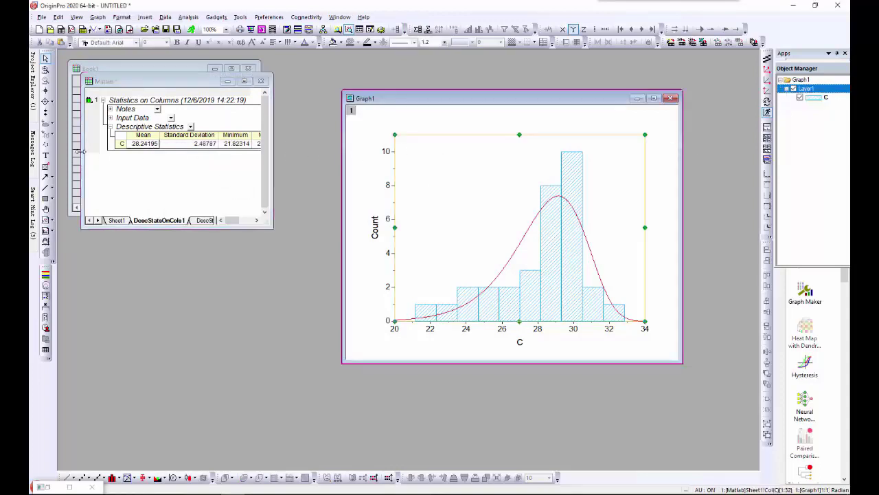
{"action": "left_click", "coordinate": [46, 156]}
{"action": "left_click", "coordinate": [422, 163]}
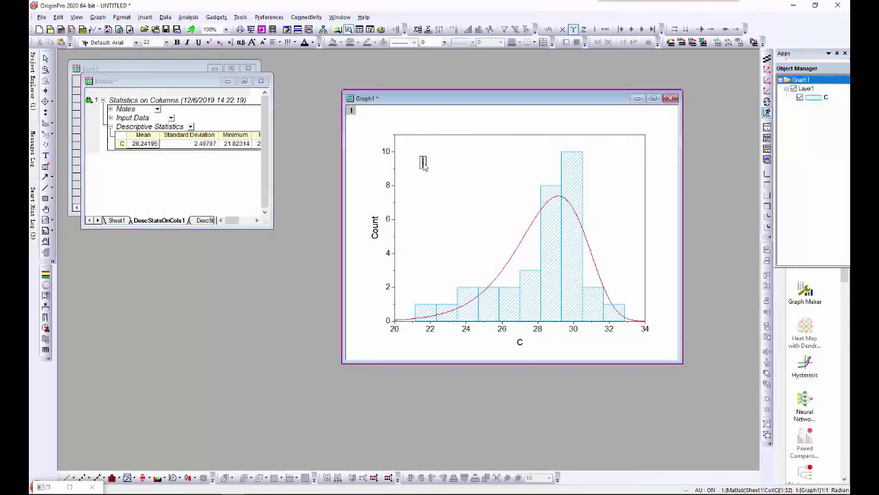
{"action": "left_click", "coordinate": [242, 42]}
{"action": "type", "text": "m ="}
{"action": "right_click", "coordinate": [440, 163]}
{"action": "left_click", "coordinate": [467, 198]}
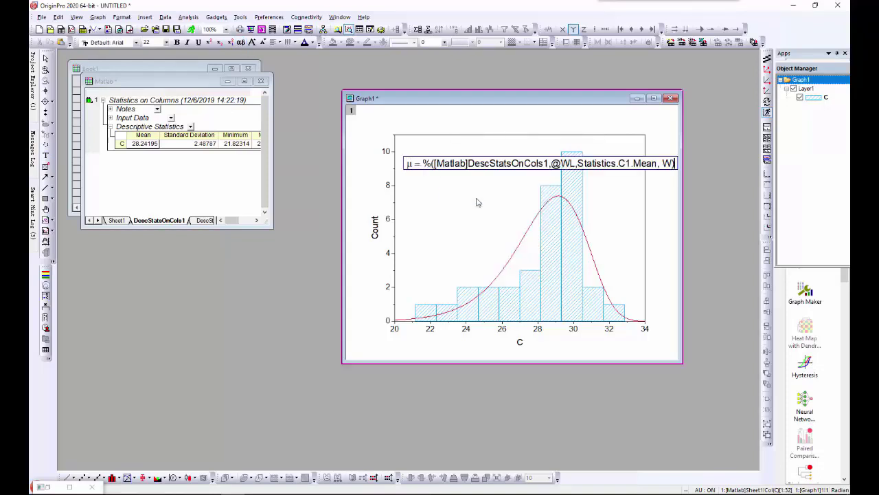
{"action": "key", "text": "Return"}
- Add a 'σ² =' line to the label with the Standard Deviation paste-linked after it
{"action": "left_click", "coordinate": [242, 42]}
{"action": "type", "text": "s"}
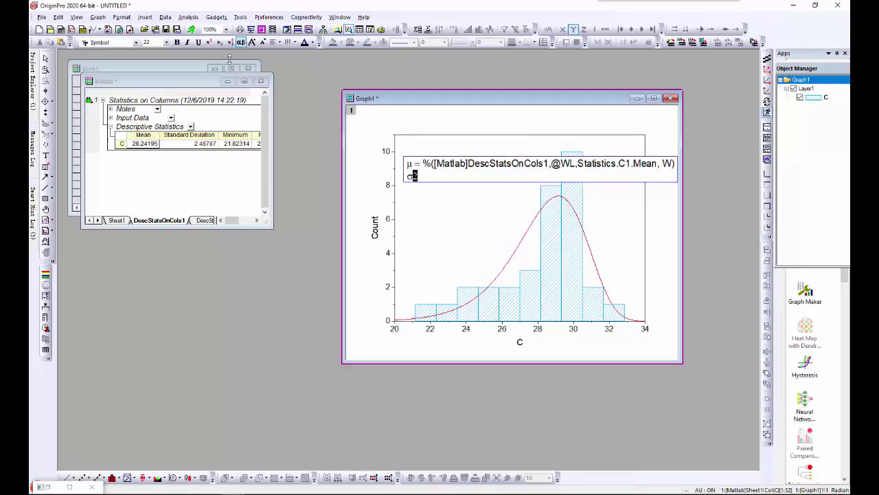
{"action": "left_click", "coordinate": [209, 43]}
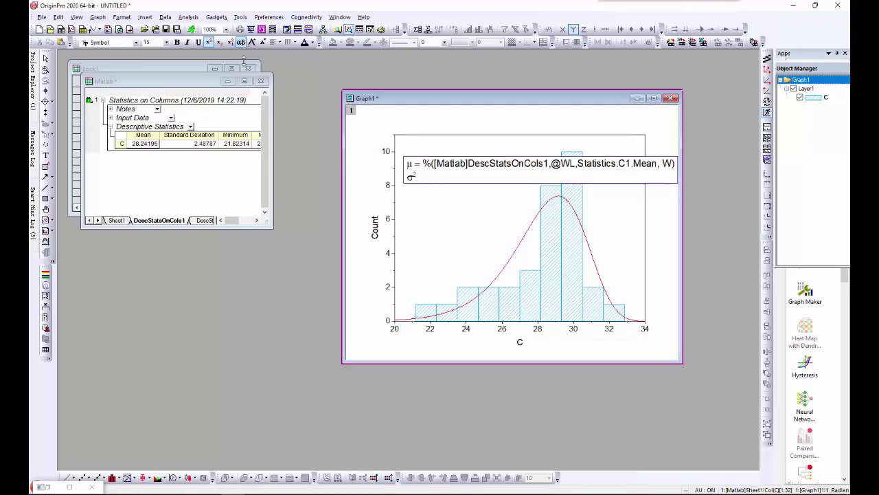
{"action": "left_click", "coordinate": [209, 43]}
{"action": "type", "text": "2"}
{"action": "type", "text": " ="}
{"action": "left_click", "coordinate": [204, 146]}
{"action": "right_click", "coordinate": [204, 147]}
{"action": "left_click", "coordinate": [227, 156]}
{"action": "left_click", "coordinate": [442, 177]}
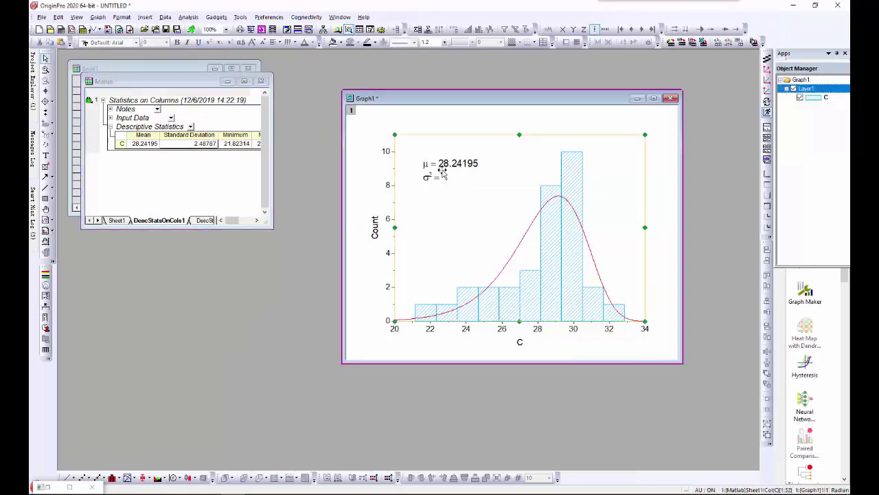
{"action": "left_click", "coordinate": [443, 176]}
{"action": "right_click", "coordinate": [434, 175]}
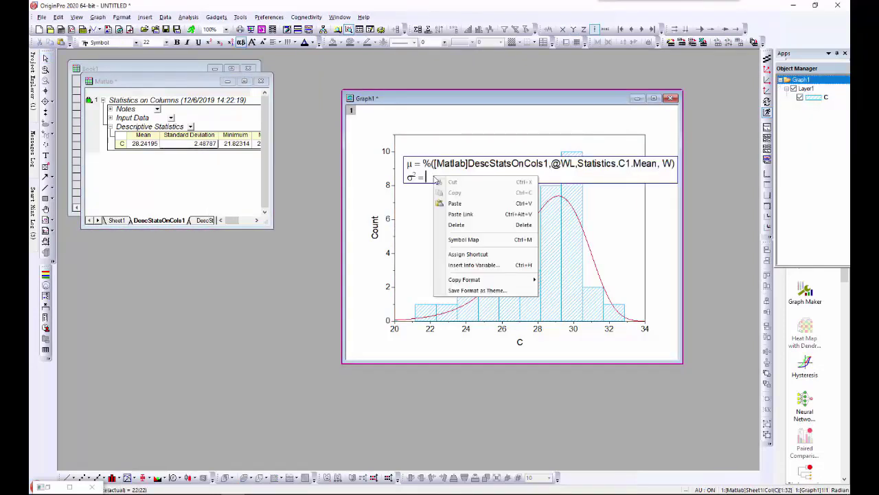
{"action": "left_click", "coordinate": [471, 214]}
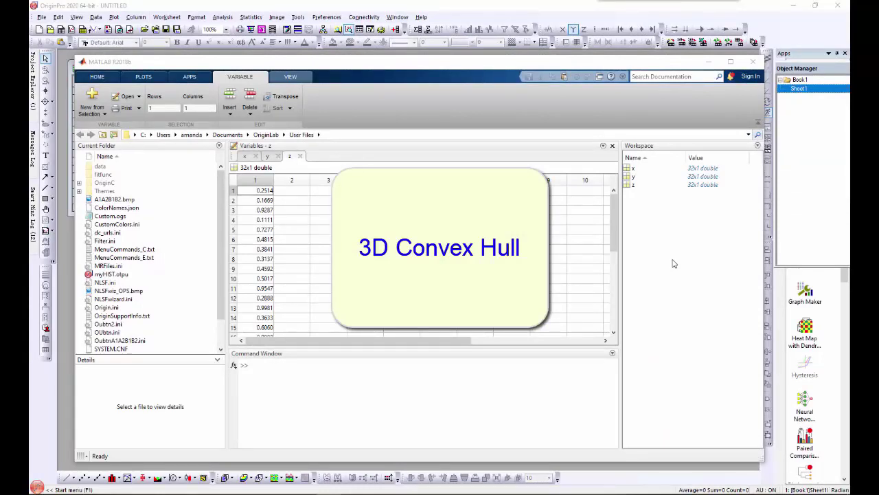
- Inspect the x, y and z variables in the MATLAB Workspace
{"action": "double_click", "coordinate": [633, 169]}
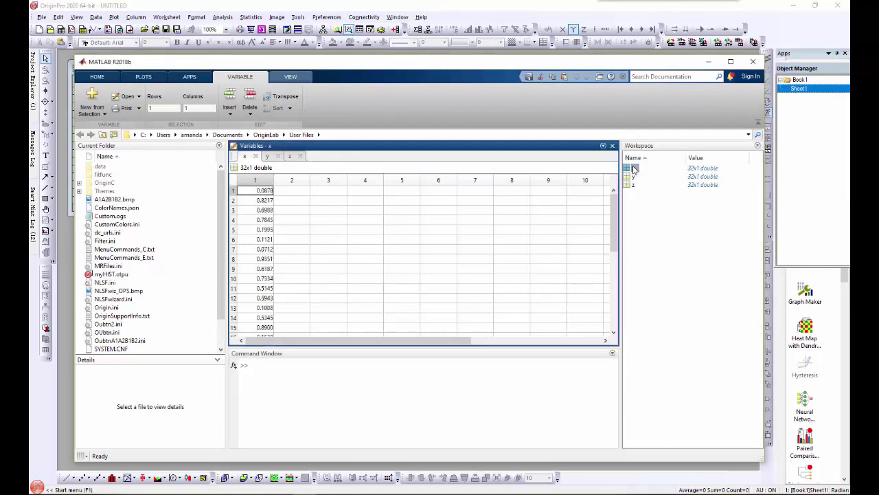
{"action": "double_click", "coordinate": [632, 177]}
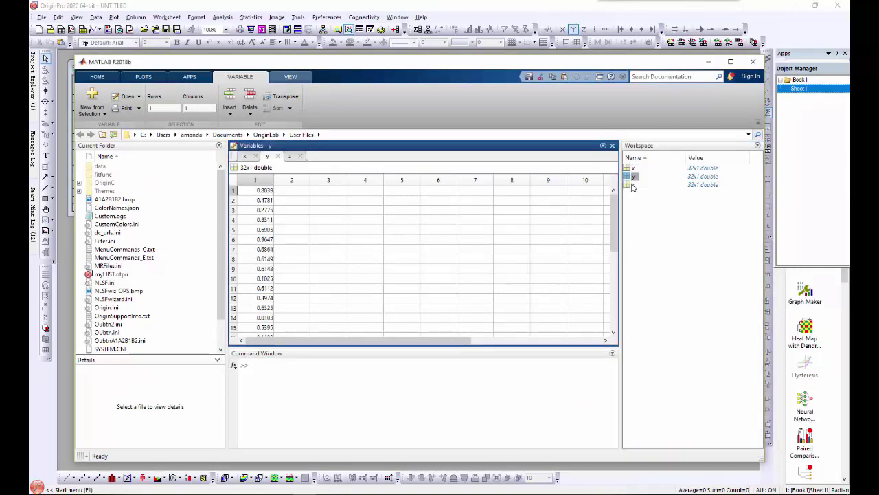
{"action": "double_click", "coordinate": [634, 184]}
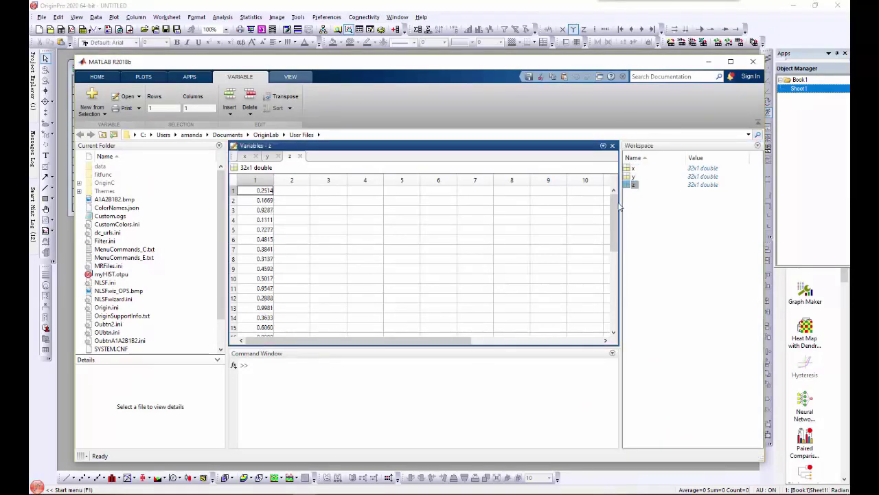
{"action": "scroll", "coordinate": [620, 206], "scroll_direction": "down", "scroll_amount": 7}
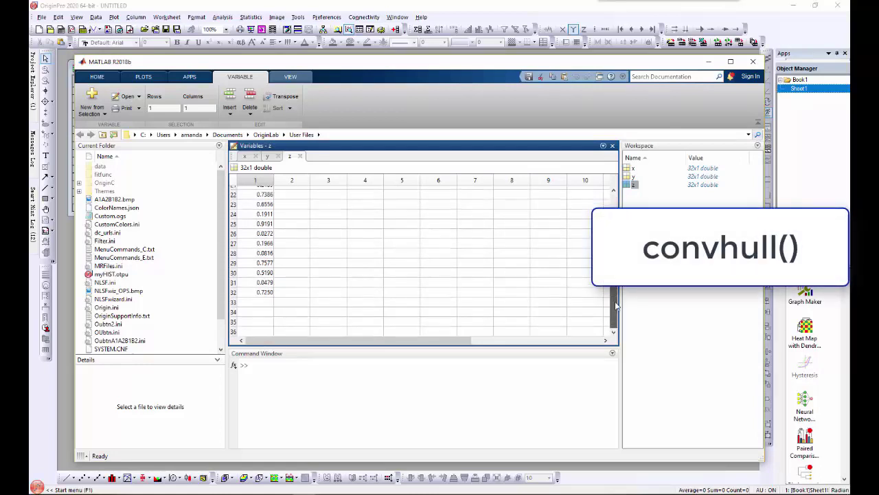
- Run the convhull, transpose and reshape commands to produce the 114x1 index variable k
{"action": "left_click", "coordinate": [354, 387]}
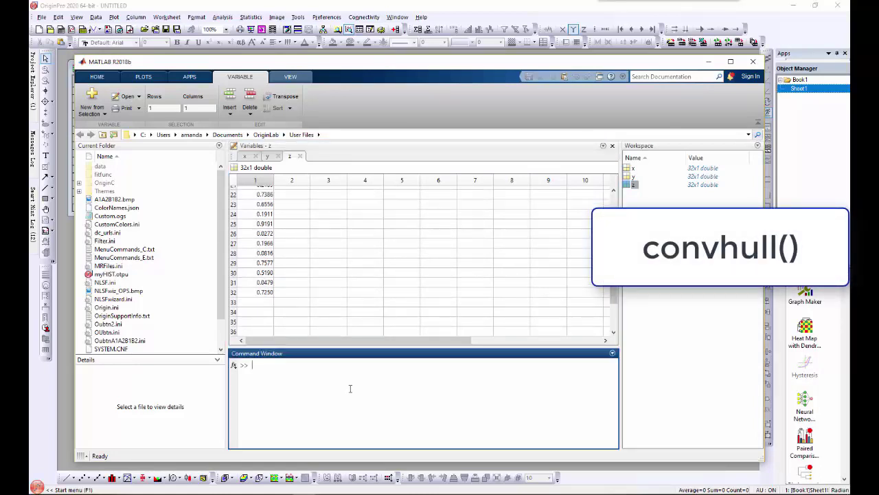
{"action": "key", "text": "ctrl+v"}
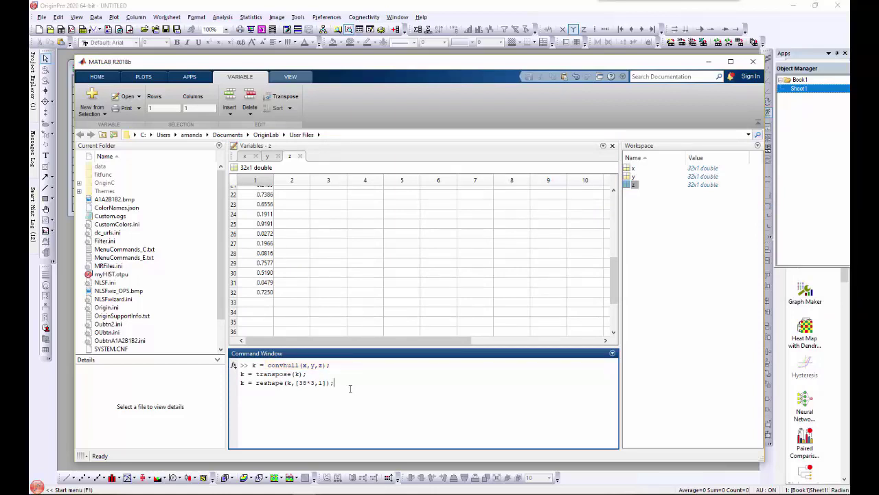
{"action": "key", "text": "Return"}
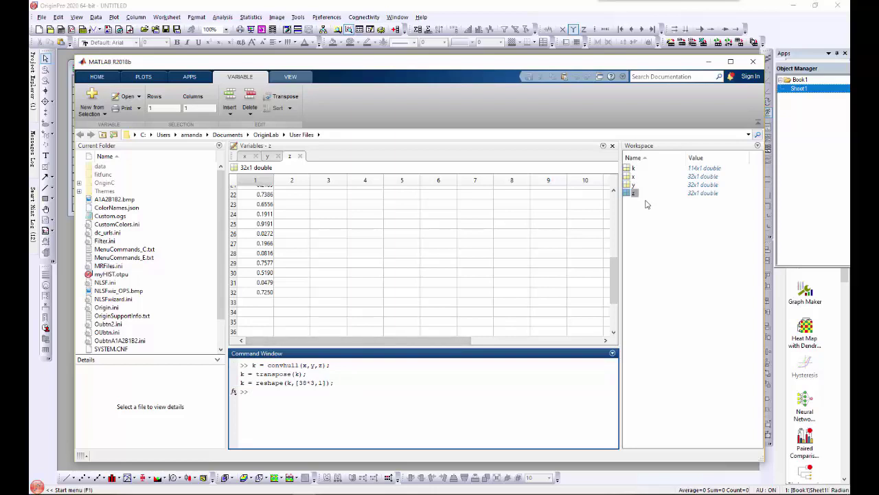
- Import the MATLAB variables x, y and z into a new Origin worksheet
{"action": "left_click", "coordinate": [484, 24]}
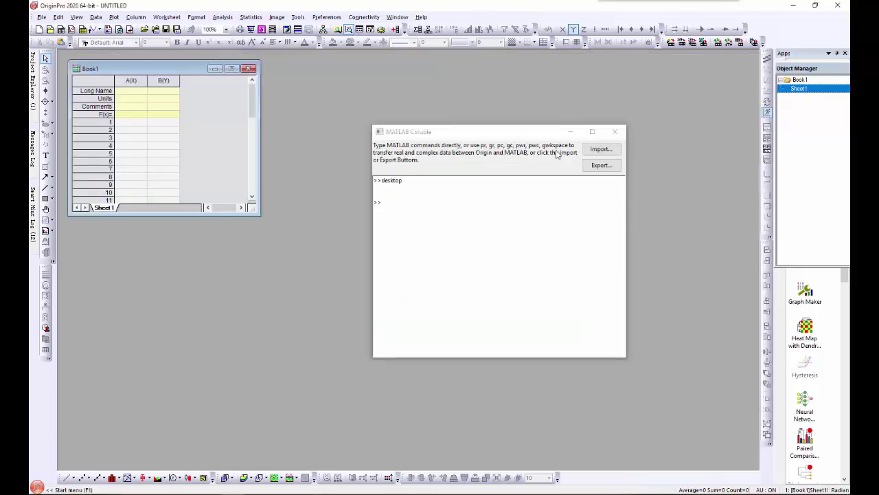
{"action": "left_click", "coordinate": [599, 151]}
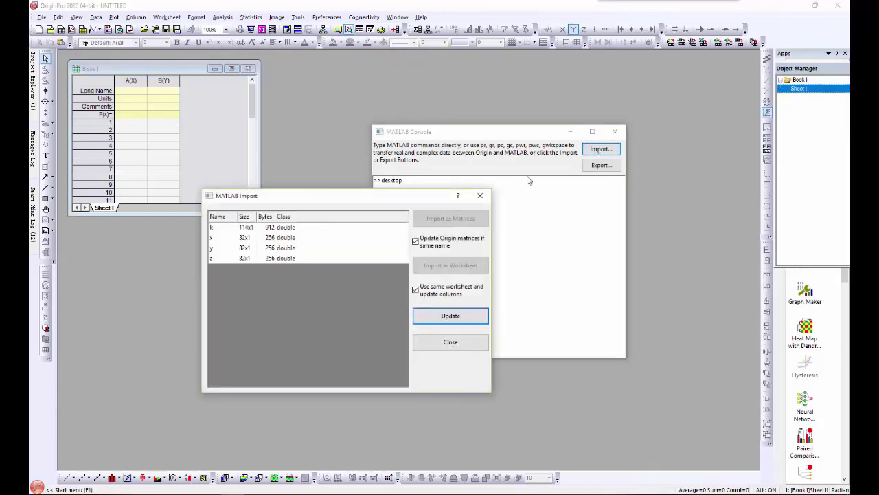
{"action": "left_click", "coordinate": [308, 238]}
{"action": "left_click", "coordinate": [311, 258], "text": "shift"}
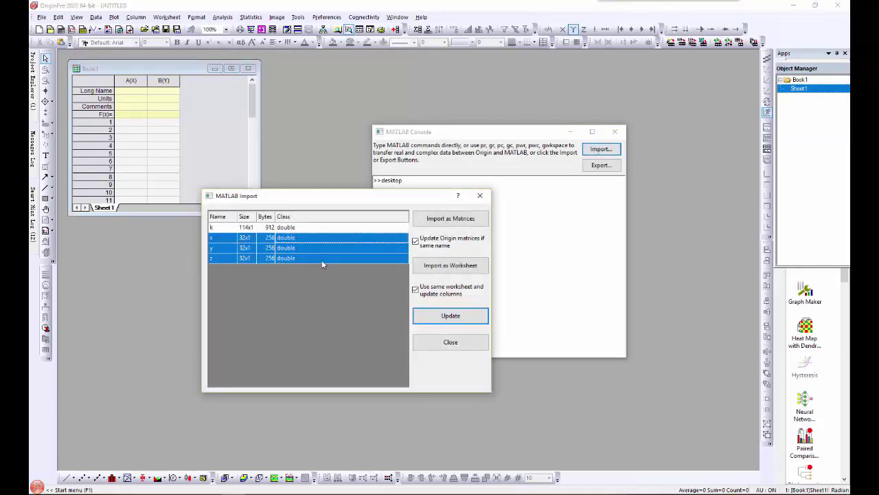
{"action": "left_click", "coordinate": [426, 267]}
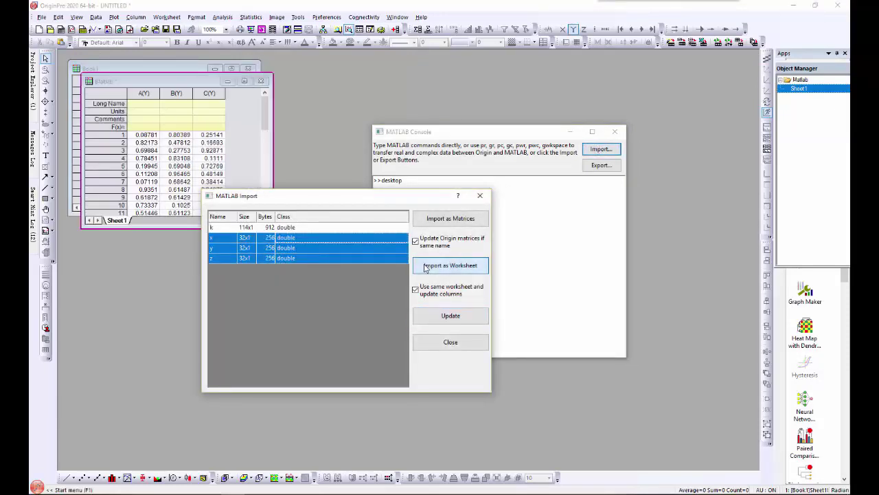
- Import k into the same worksheet as column D and widen the worksheet window
{"action": "left_click", "coordinate": [351, 229]}
{"action": "left_click", "coordinate": [423, 270]}
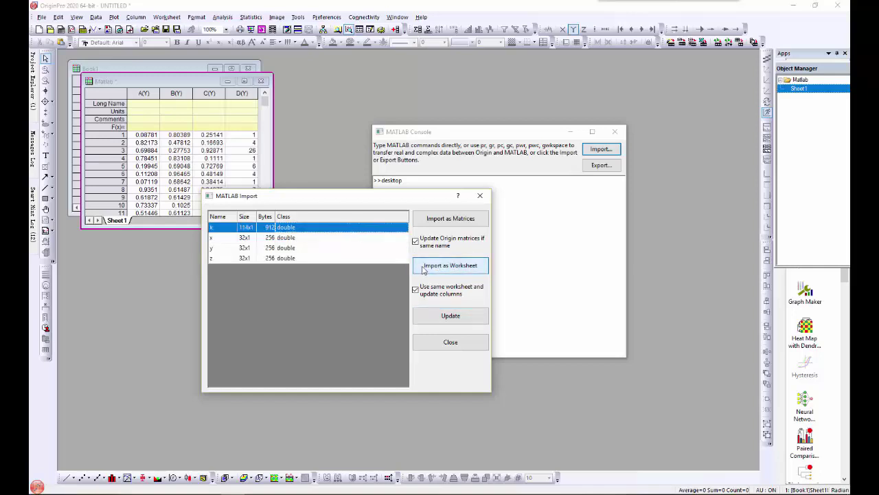
{"action": "left_click", "coordinate": [450, 342]}
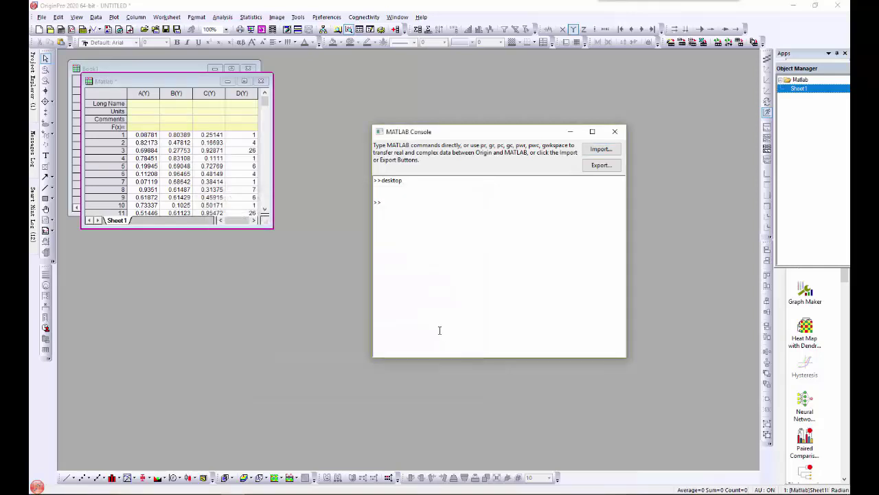
{"action": "left_click", "coordinate": [569, 131]}
{"action": "left_click_drag", "start_coordinate": [273, 174], "coordinate": [497, 167]}
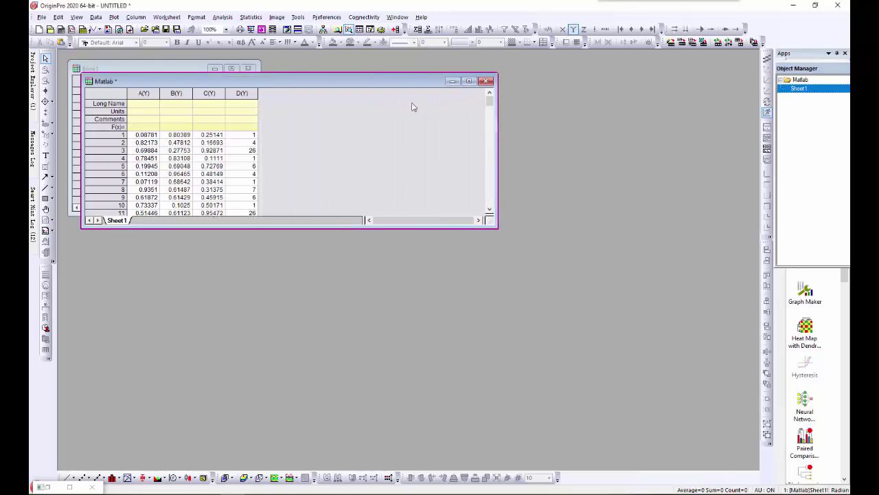
- Add columns E–G and enter the before-formula script 'range rrata= 1!wcol(j)-4' in Set Multiple Column Values
{"action": "left_click", "coordinate": [396, 29]}
{"action": "left_click", "coordinate": [396, 29]}
{"action": "left_click", "coordinate": [396, 30]}
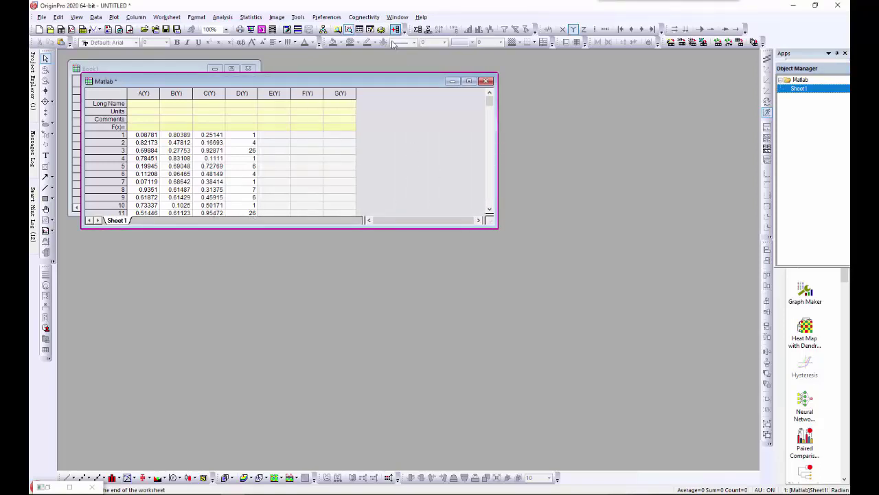
{"action": "left_click_drag", "start_coordinate": [273, 94], "coordinate": [385, 94]}
{"action": "right_click", "coordinate": [302, 145]}
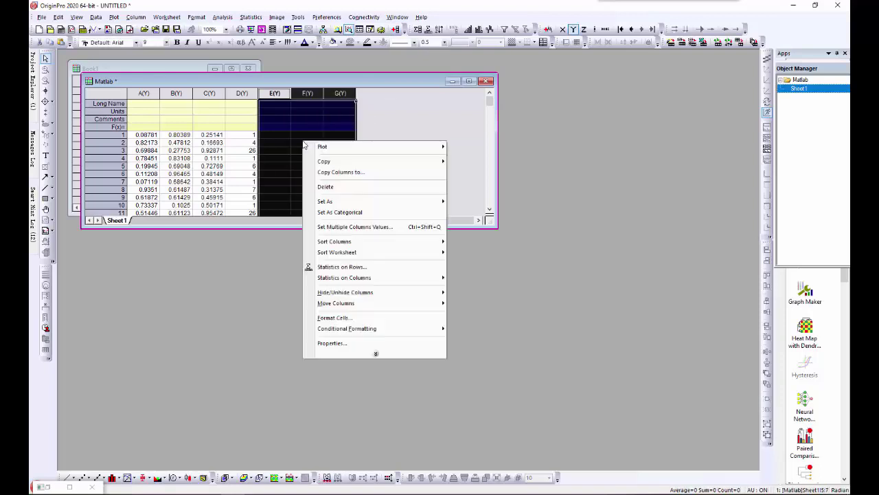
{"action": "left_click", "coordinate": [330, 229]}
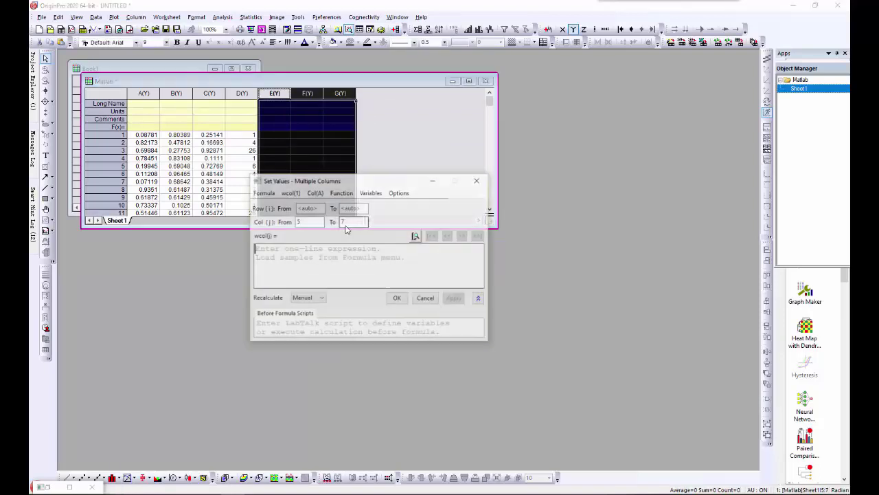
{"action": "left_click", "coordinate": [310, 325]}
{"action": "type", "text": "range r"}
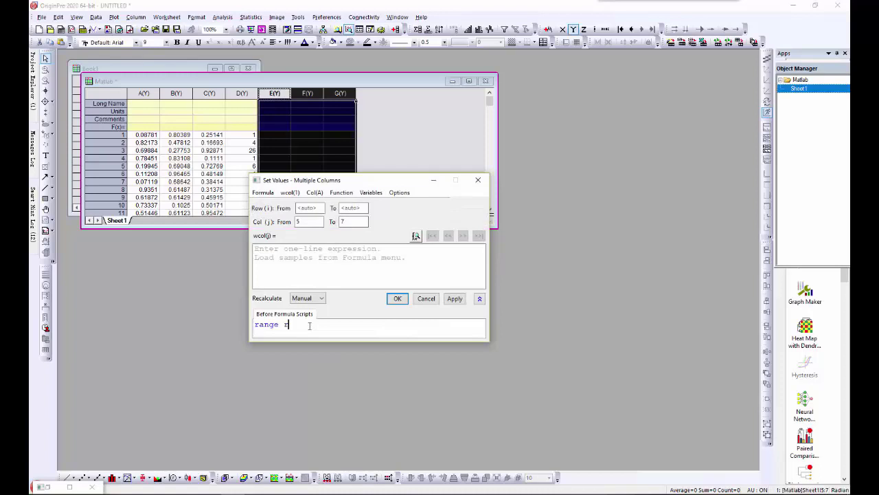
{"action": "type", "text": "rata"}
{"action": "type", "text": "="}
{"action": "type", "text": " 1!wcol"}
{"action": "type", "text": "(j)"}
{"action": "type", "text": "-4);"}
- Fill columns E–G with the formula rData[wcol(4)][i]
{"action": "left_click", "coordinate": [279, 269]}
{"action": "type", "text": "rDat"}
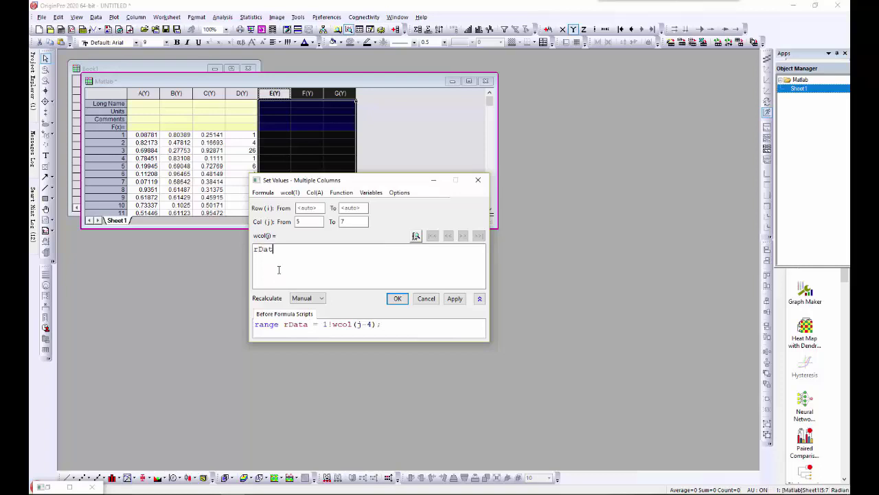
{"action": "type", "text": "a["}
{"action": "left_click", "coordinate": [289, 193]}
{"action": "left_click", "coordinate": [302, 237]}
{"action": "type", "text": "[i"}
{"action": "left_click", "coordinate": [455, 298]}
{"action": "left_click", "coordinate": [398, 298]}
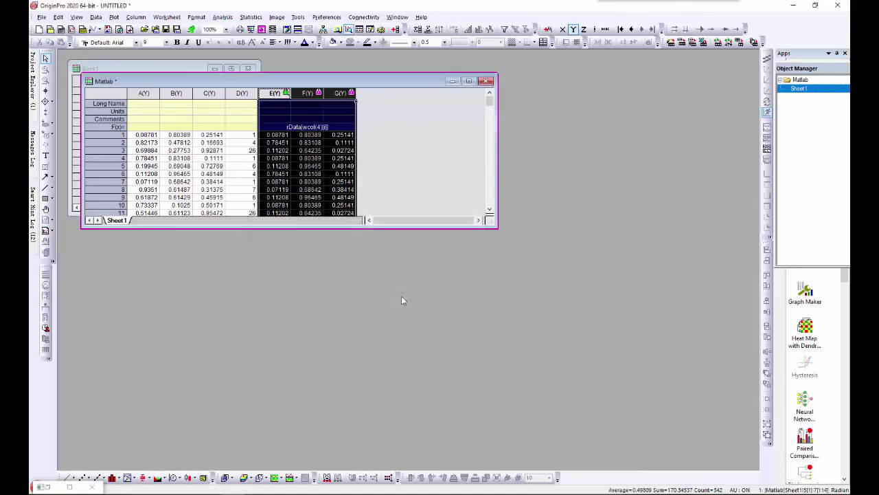
- Designate columns A and E as X columns
{"action": "left_click", "coordinate": [418, 169]}
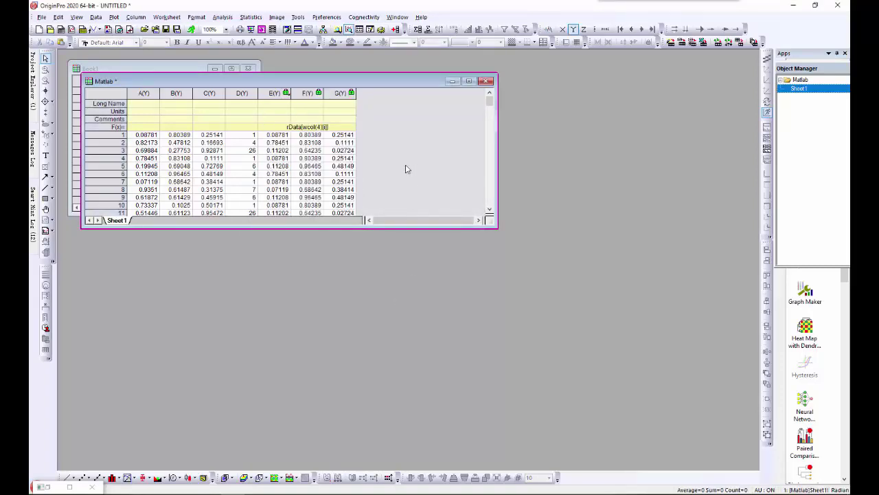
{"action": "left_click", "coordinate": [143, 93]}
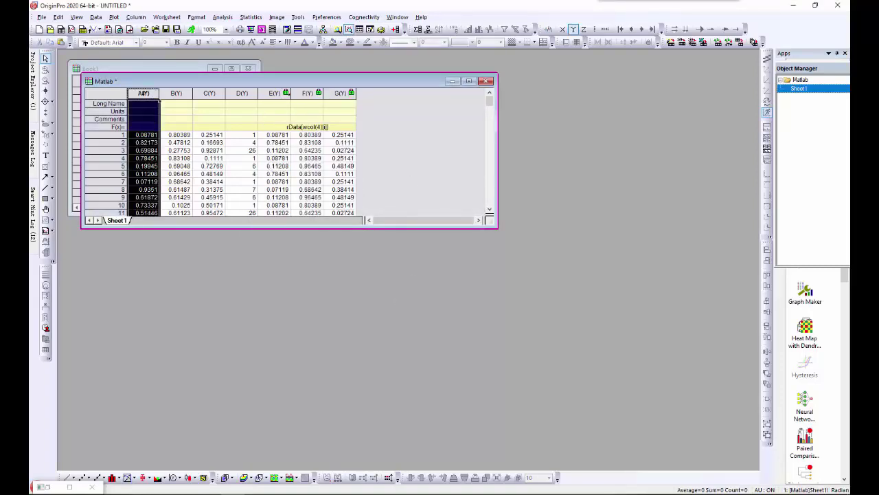
{"action": "left_click", "coordinate": [275, 92], "text": "ctrl"}
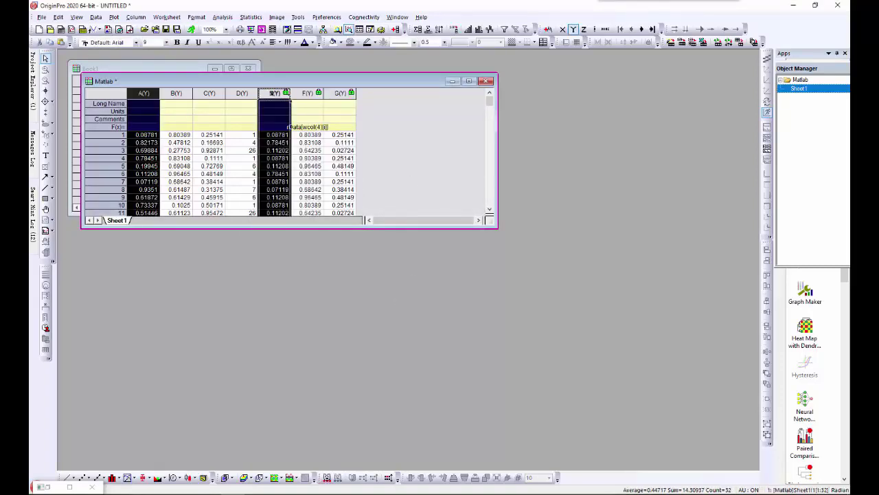
{"action": "left_click", "coordinate": [562, 29]}
- Designate columns C and G as Z columns, then select column C
{"action": "left_click", "coordinate": [209, 93]}
{"action": "left_click", "coordinate": [342, 93], "text": "ctrl"}
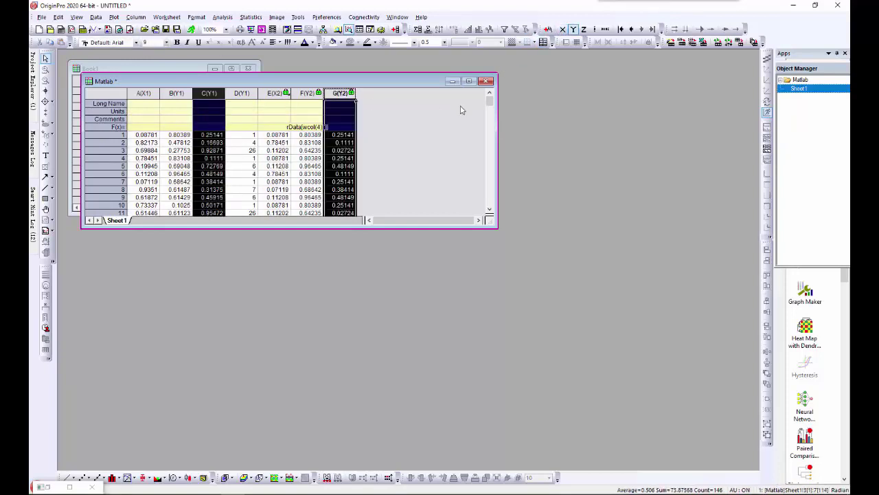
{"action": "left_click", "coordinate": [584, 30]}
{"action": "left_click", "coordinate": [417, 152]}
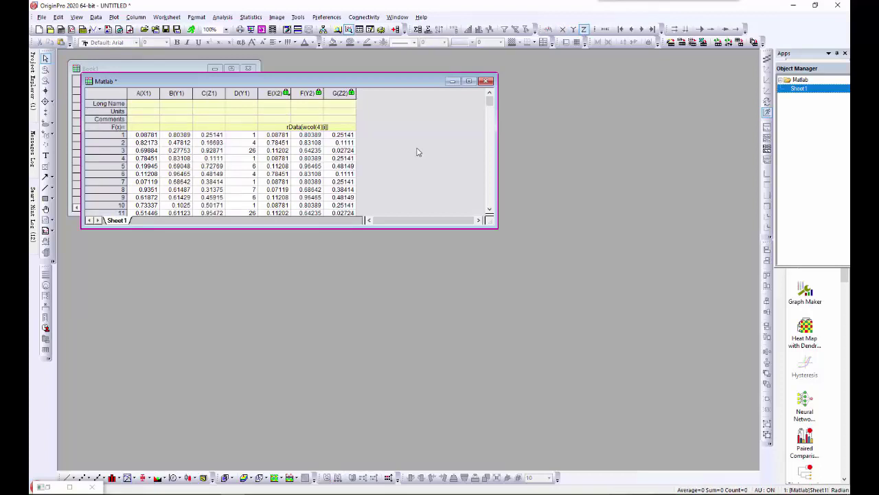
{"action": "left_click", "coordinate": [208, 93]}
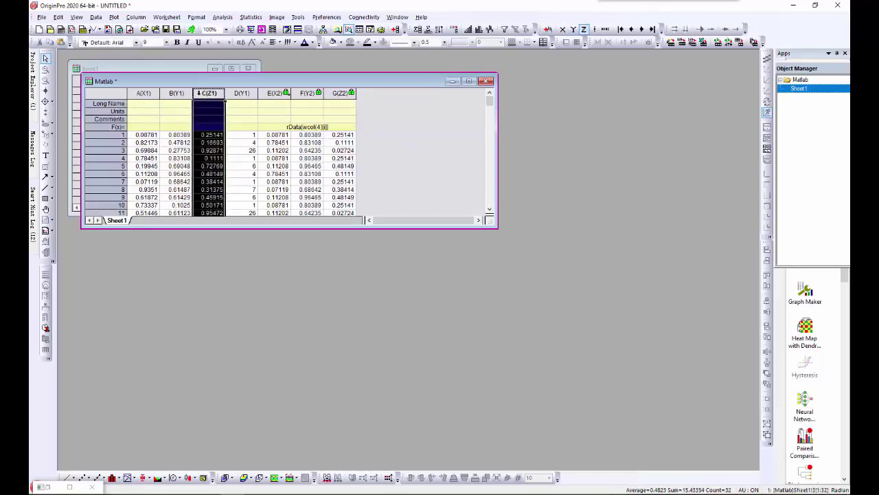
- Plot column C(Z1) as a 3D surface and open the LabTalk Script Window
{"action": "left_click", "coordinate": [114, 17]}
{"action": "mouse_move", "coordinate": [141, 148]}
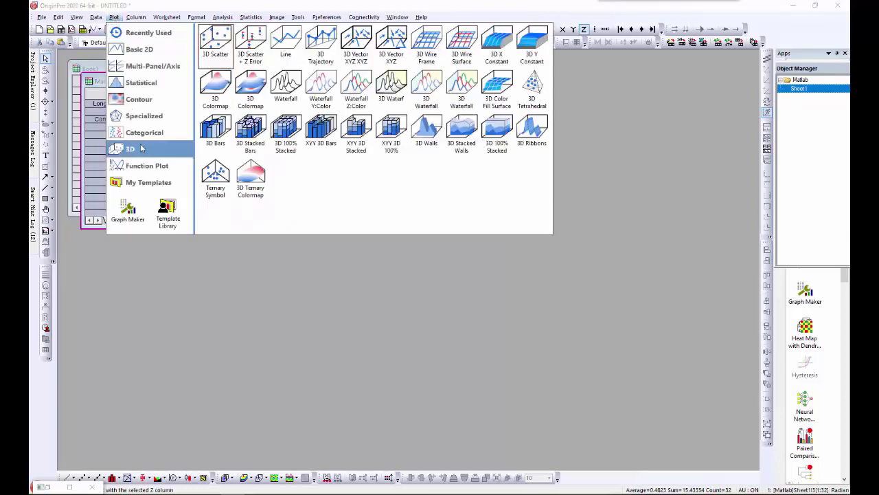
{"action": "left_click", "coordinate": [490, 87]}
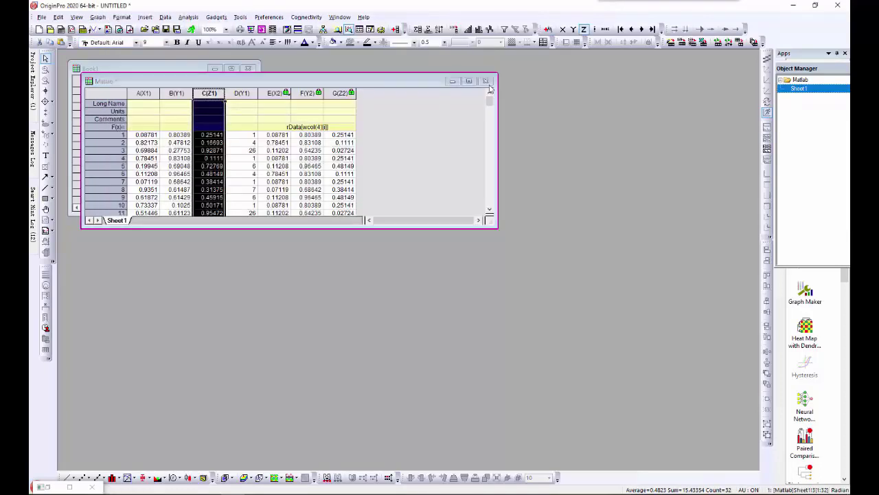
{"action": "left_click", "coordinate": [438, 317]}
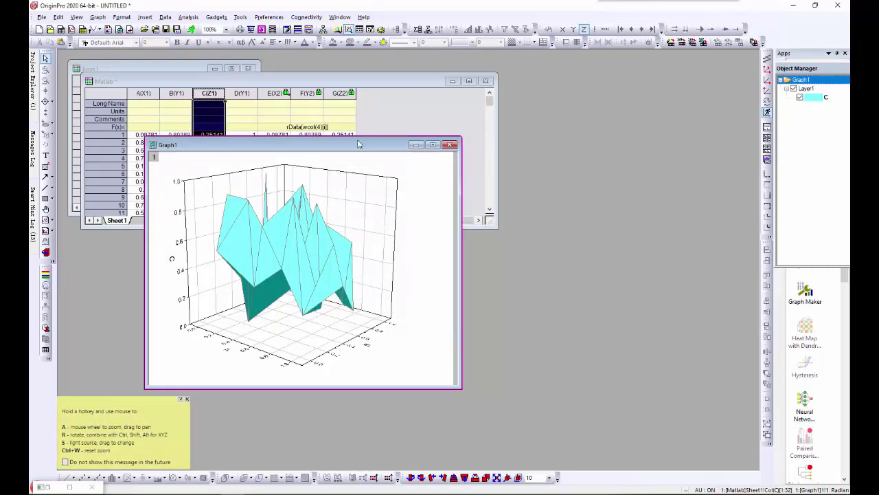
{"action": "left_click", "coordinate": [340, 16]}
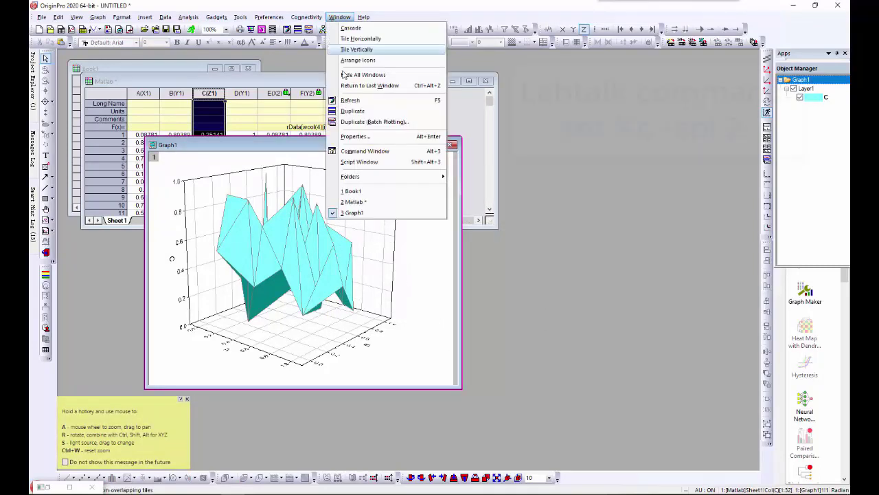
{"action": "left_click", "coordinate": [356, 162]}
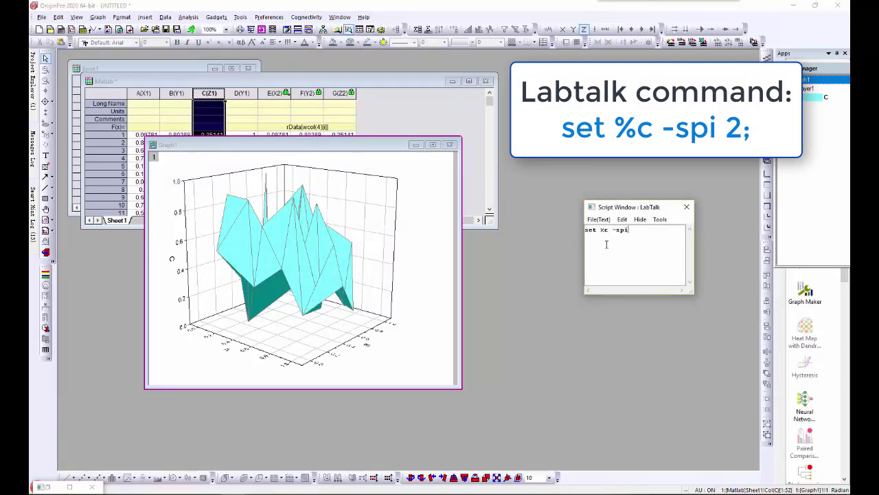
- Run 'set %c -spi 2' to smooth the hull surface and add G(Z2) to the graph via Layer Contents
{"action": "type", "text": ";"}
{"action": "key", "text": "Return"}
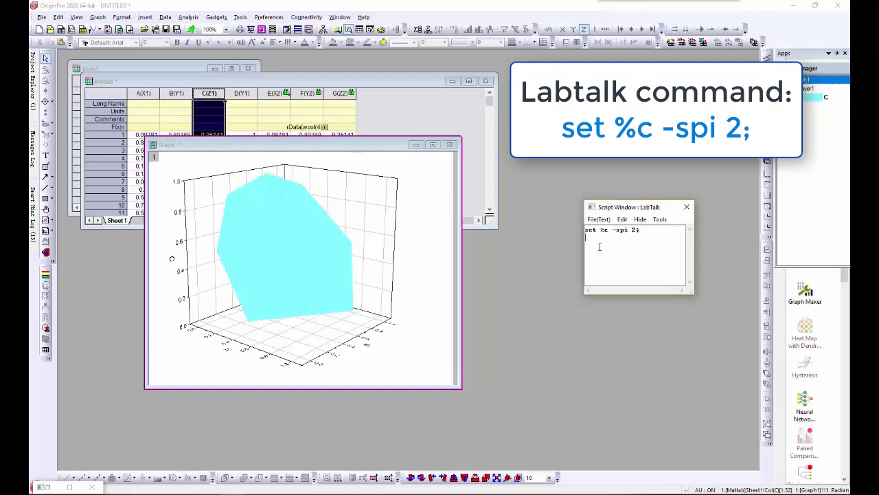
{"action": "double_click", "coordinate": [156, 158]}
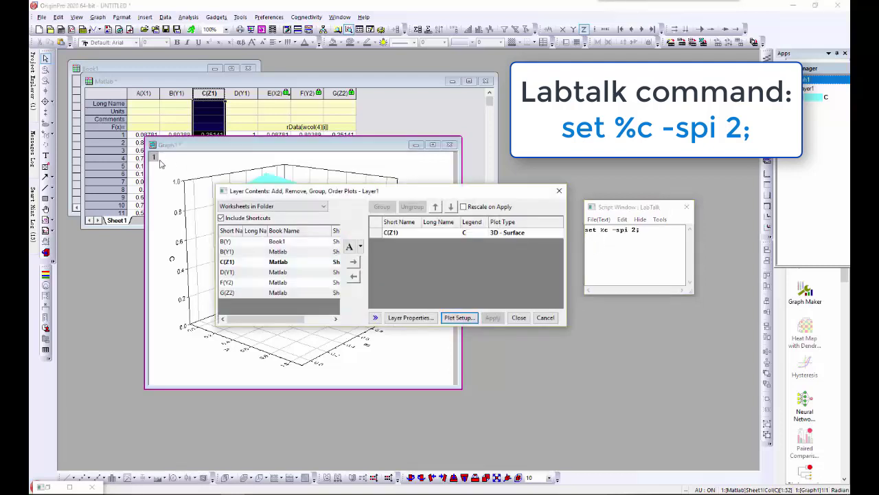
{"action": "left_click", "coordinate": [291, 293]}
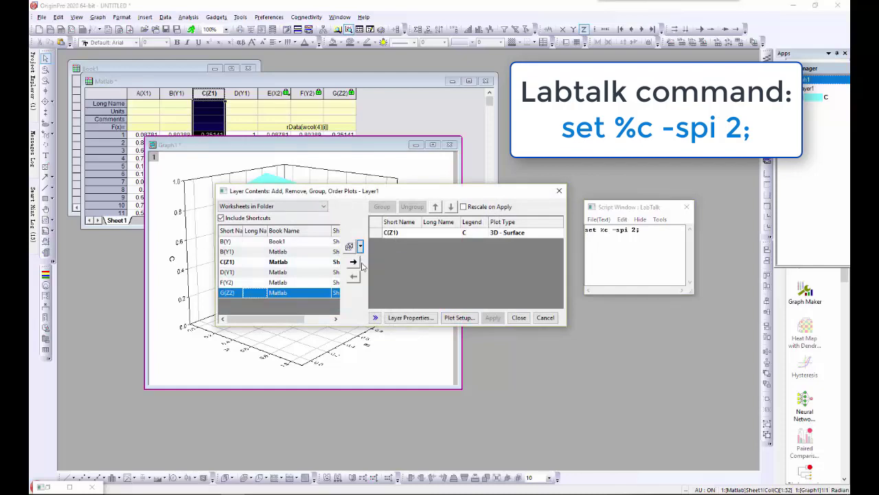
{"action": "left_click", "coordinate": [354, 262]}
{"action": "left_click", "coordinate": [519, 317]}
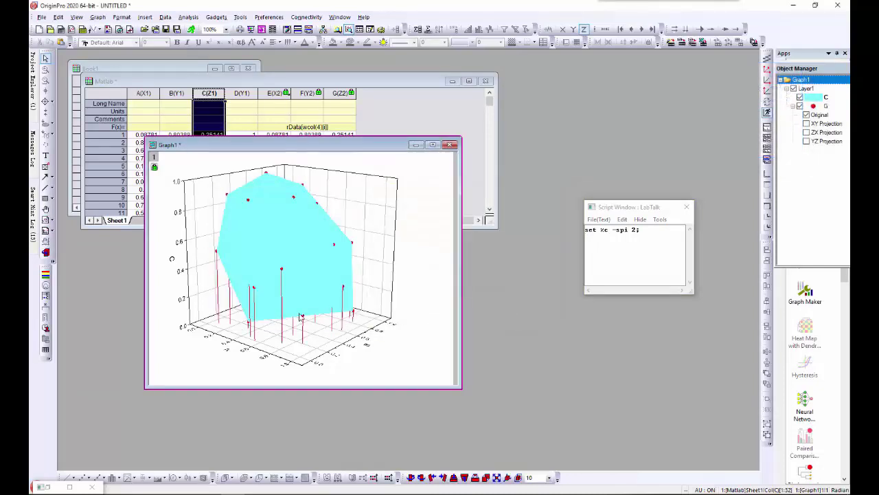
- Connect the red G(Z2) points with thicker lines, enlarge their symbols and turn off Z drop lines
{"action": "double_click", "coordinate": [282, 269]}
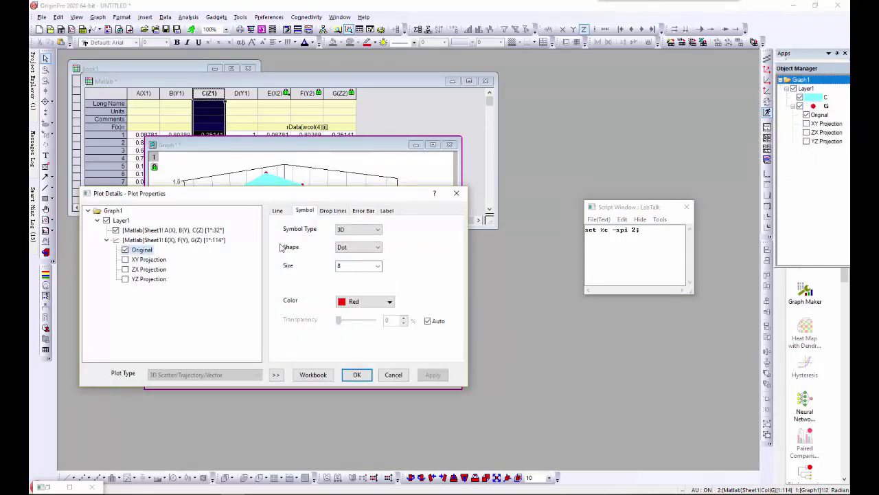
{"action": "left_click", "coordinate": [277, 210]}
{"action": "left_click", "coordinate": [280, 227]}
{"action": "left_click", "coordinate": [392, 262]}
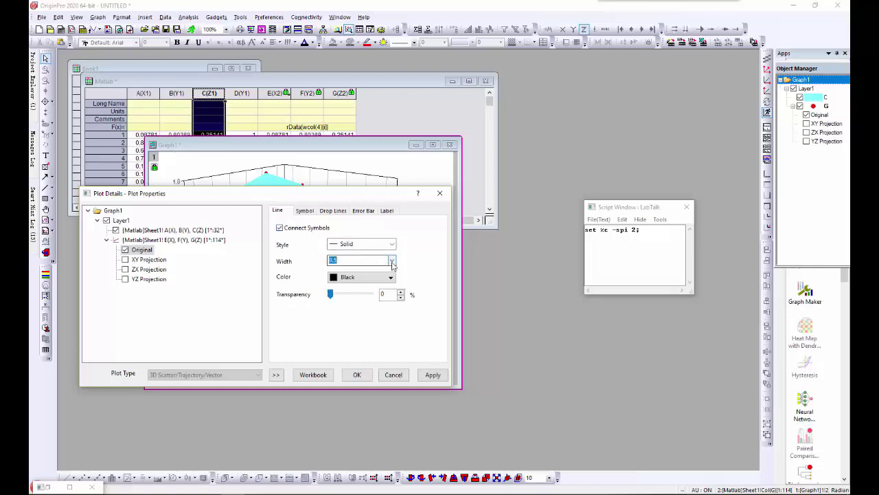
{"action": "left_click", "coordinate": [393, 262]}
{"action": "left_click", "coordinate": [378, 294]}
{"action": "left_click", "coordinate": [304, 210]}
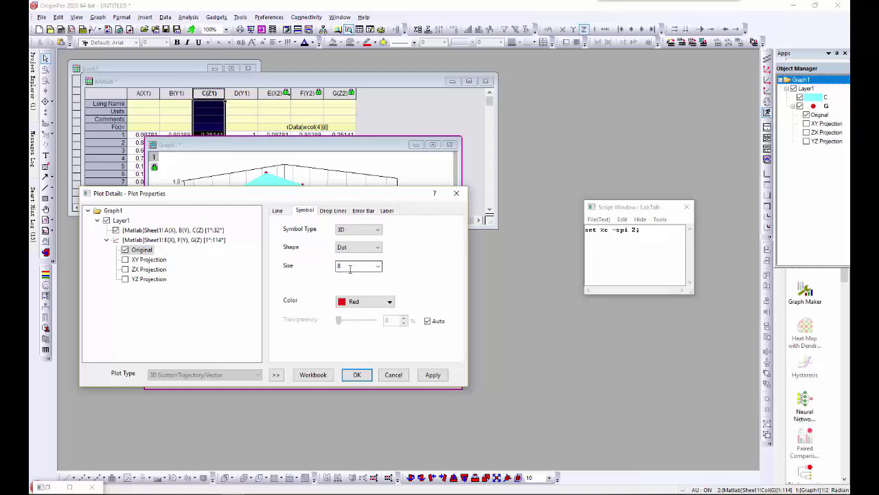
{"action": "left_click", "coordinate": [378, 267]}
{"action": "left_click", "coordinate": [357, 320]}
{"action": "left_click", "coordinate": [333, 210]}
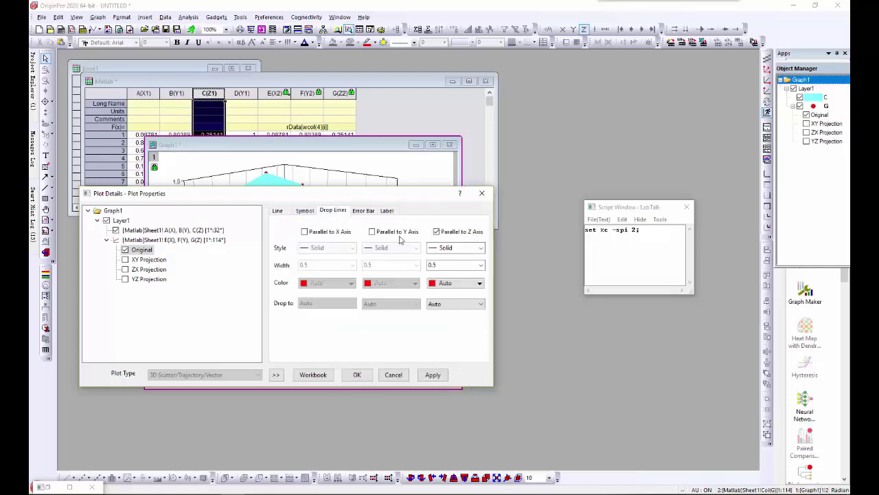
{"action": "left_click", "coordinate": [436, 232]}
- Run the Gaussian mixture script, plotting two clusters with log-likelihood -8545.14 in Figure 1
{"action": "left_click", "coordinate": [358, 374]}
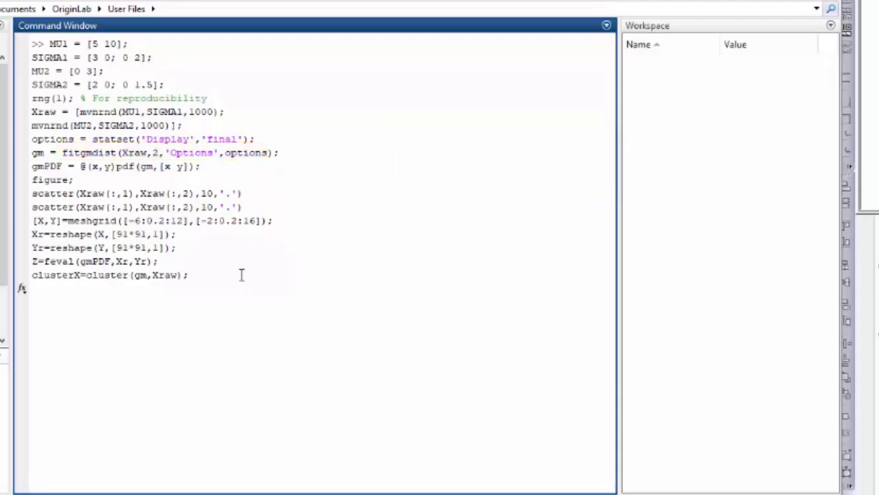
{"action": "key", "text": "Return"}
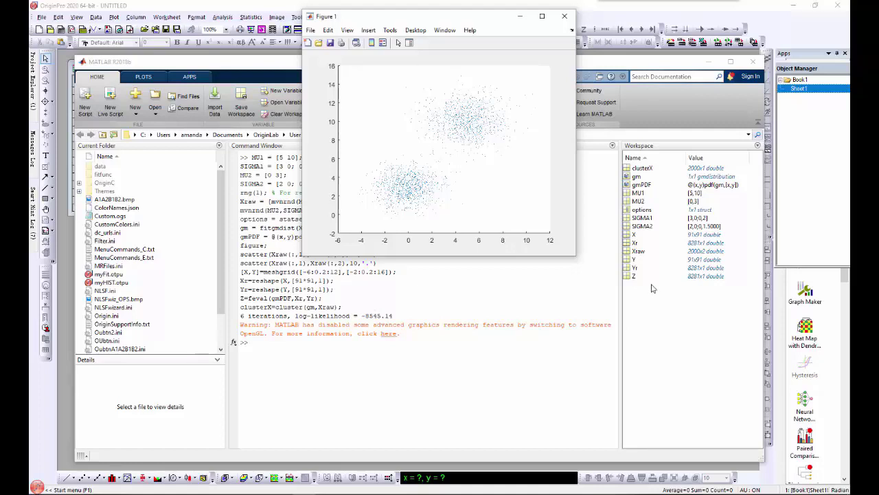
- Back in Origin, import the MATLAB variable Xraw into a new Matlab worksheet
{"action": "left_click", "coordinate": [612, 12]}
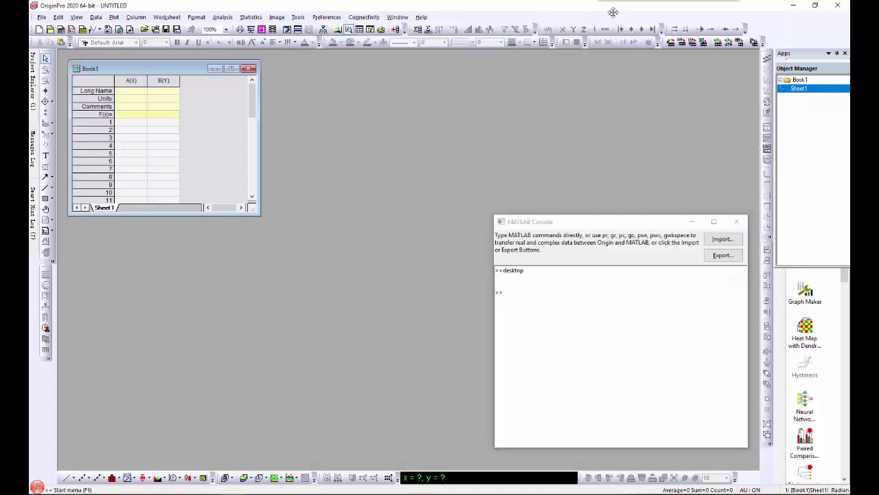
{"action": "left_click", "coordinate": [721, 239]}
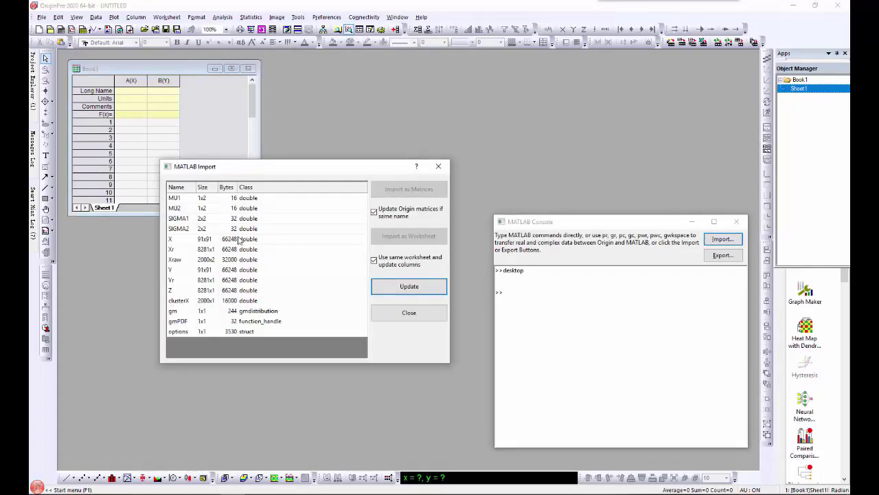
{"action": "left_click", "coordinate": [228, 261]}
{"action": "left_click", "coordinate": [409, 236]}
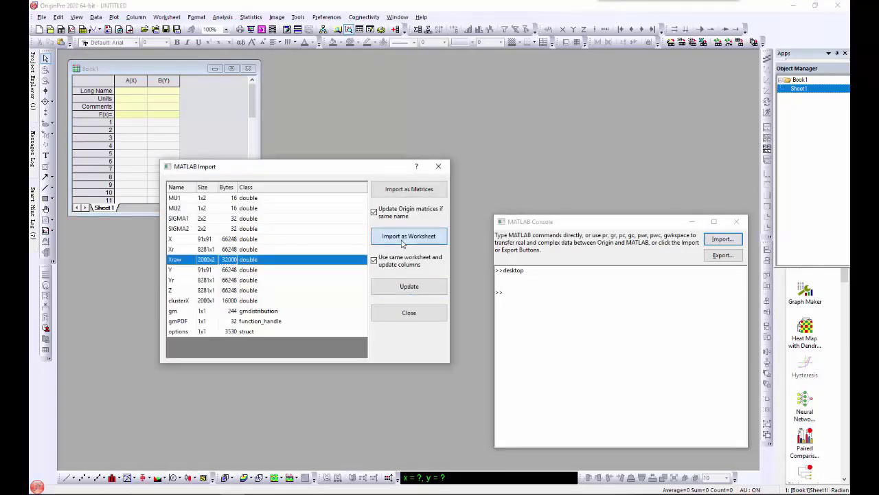
- Import Xr, Yr, Z and clusterX into columns C–F, then widen the worksheet
{"action": "left_click", "coordinate": [209, 249]}
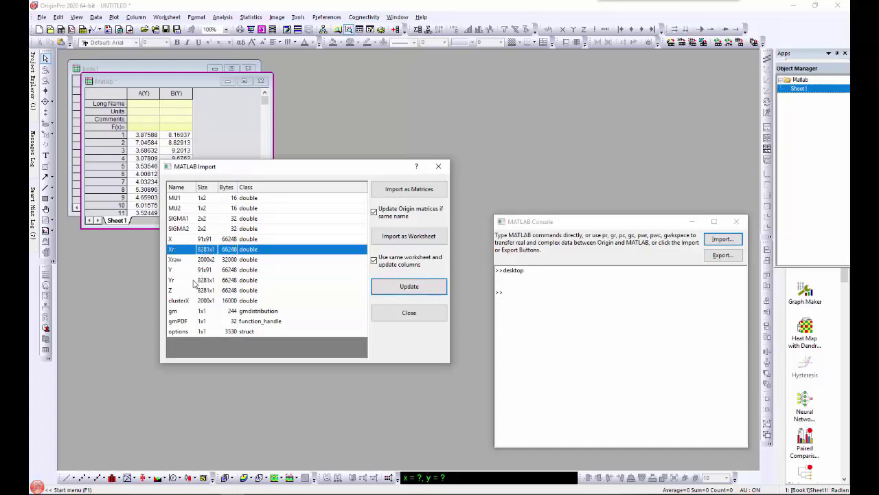
{"action": "left_click", "coordinate": [196, 280], "text": "ctrl"}
{"action": "left_click", "coordinate": [194, 290], "text": "ctrl"}
{"action": "left_click", "coordinate": [191, 301], "text": "ctrl"}
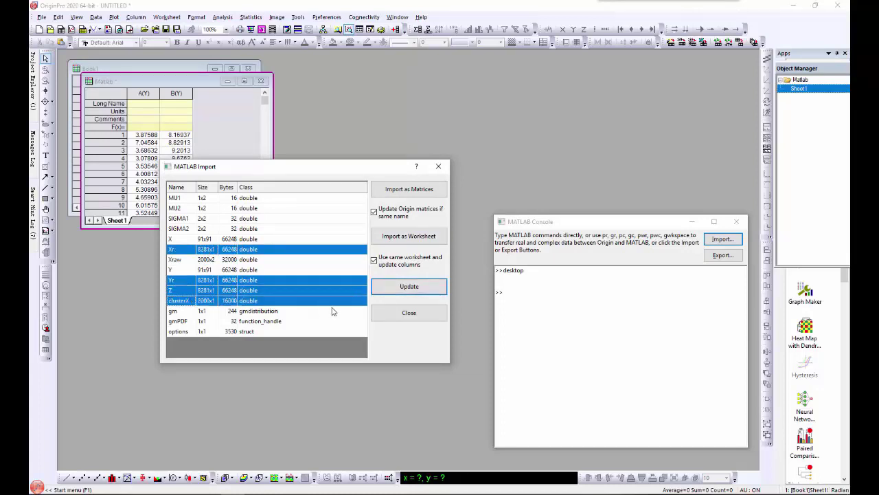
{"action": "left_click", "coordinate": [409, 235]}
{"action": "left_click", "coordinate": [419, 313]}
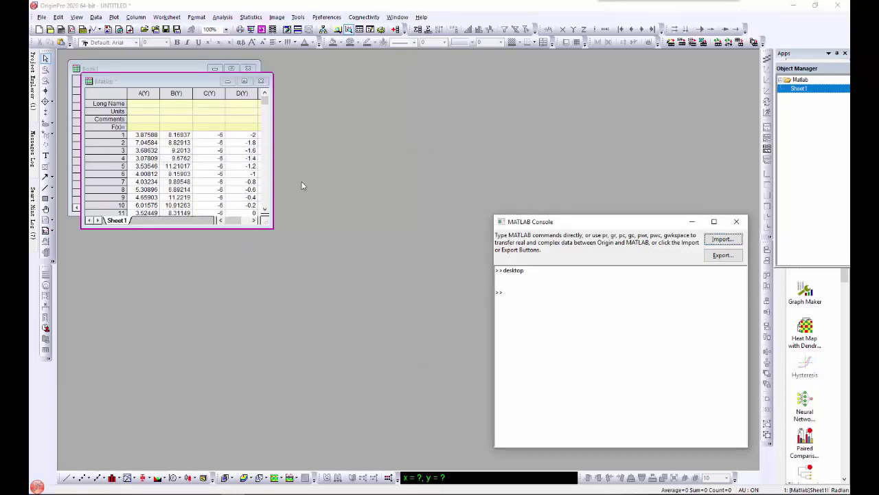
{"action": "left_click_drag", "start_coordinate": [273, 180], "coordinate": [475, 181]}
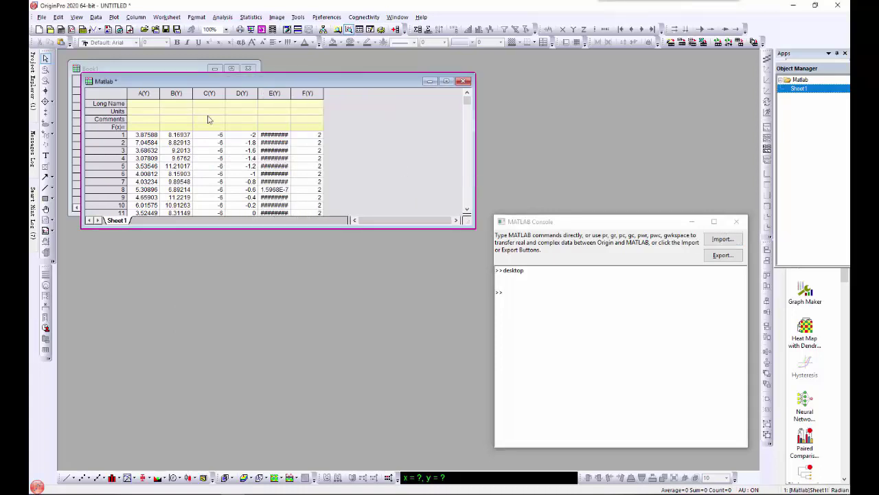
- Designate columns A and C as X and column E as Z
{"action": "left_click", "coordinate": [139, 92]}
{"action": "left_click", "coordinate": [213, 93], "text": "ctrl"}
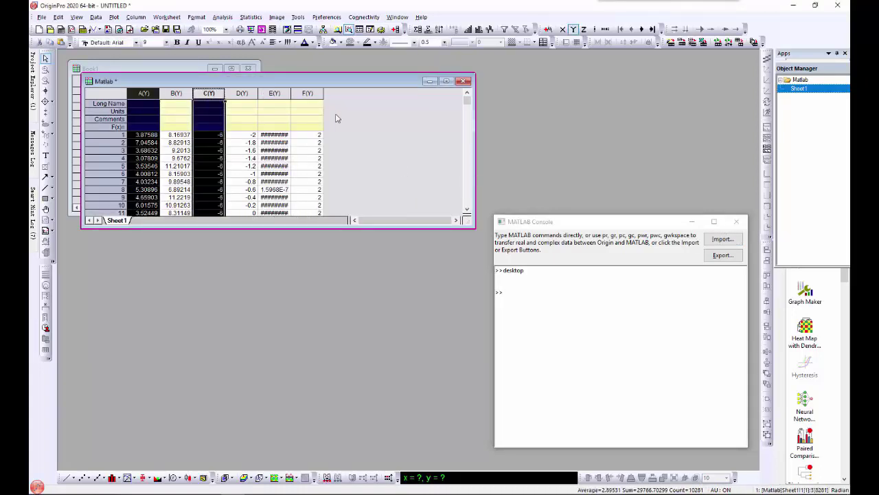
{"action": "left_click", "coordinate": [563, 29]}
{"action": "left_click", "coordinate": [274, 93]}
{"action": "left_click", "coordinate": [584, 29]}
{"action": "left_click", "coordinate": [398, 140]}
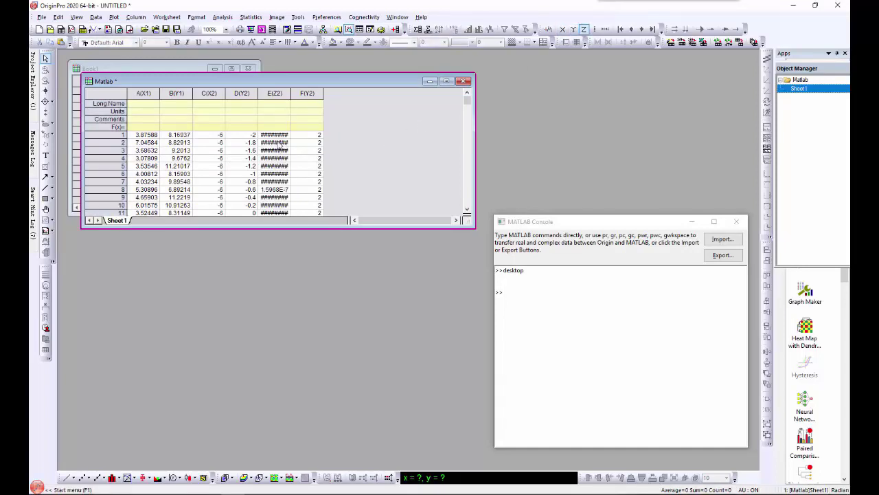
- Plot columns A through E with the myFit template to create Graph1
{"action": "left_click_drag", "start_coordinate": [140, 93], "coordinate": [275, 96]}
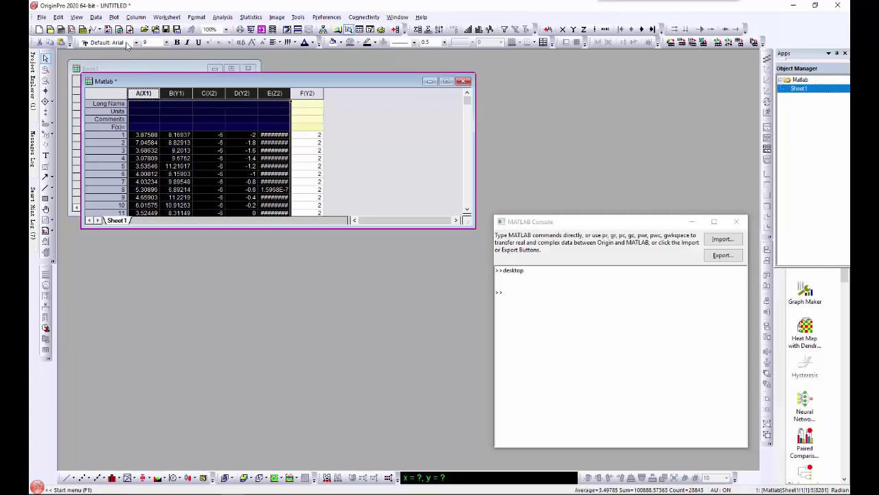
{"action": "left_click", "coordinate": [114, 17]}
{"action": "mouse_move", "coordinate": [134, 184]}
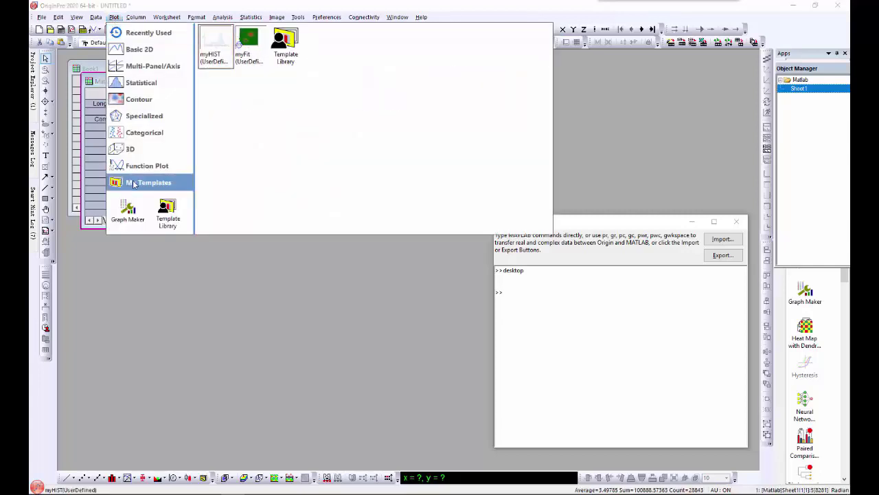
{"action": "left_click", "coordinate": [253, 60]}
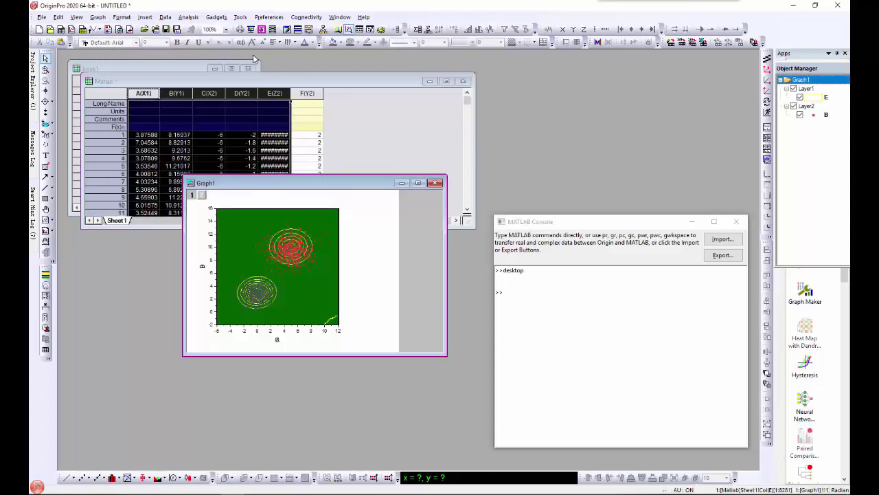